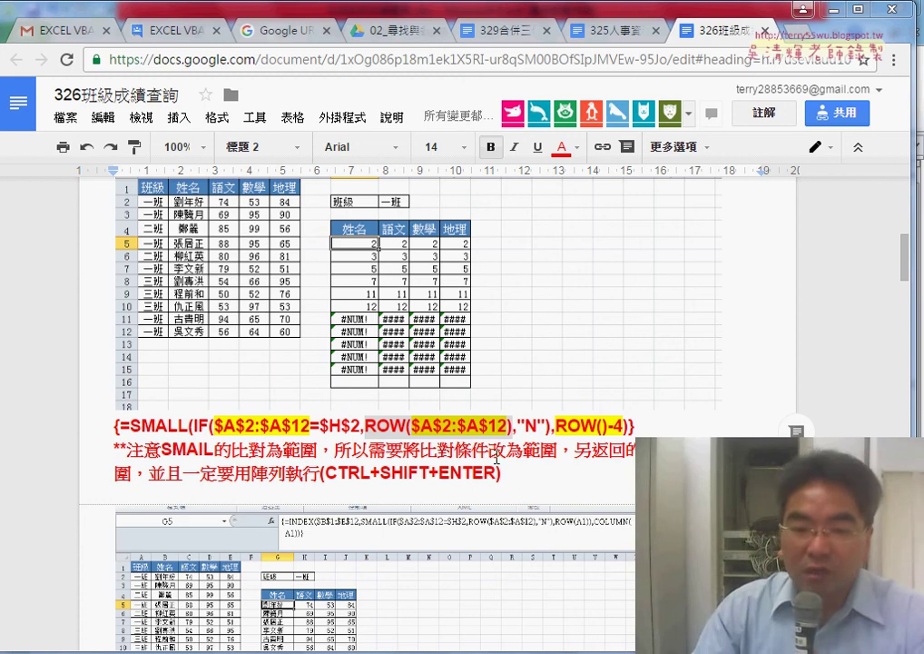
Step: Highlight 為範圍, 陣列 and the CTRL+SHIFT+ENTER reminder in the red notes, then switch to Excel
left_click_drag(525, 450, 540, 451)
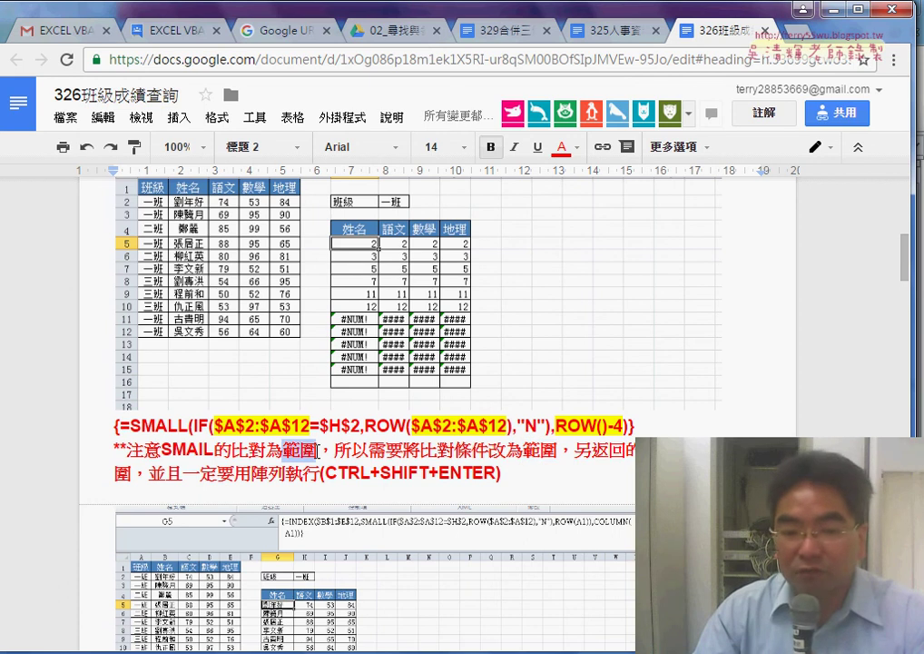
left_click_drag(505, 450, 555, 451)
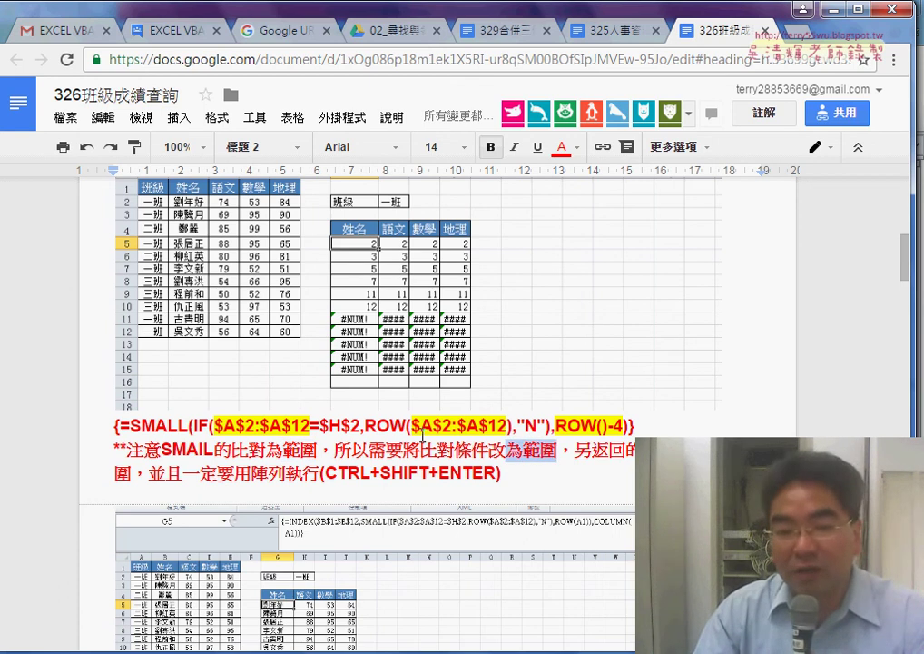
left_click(261, 423)
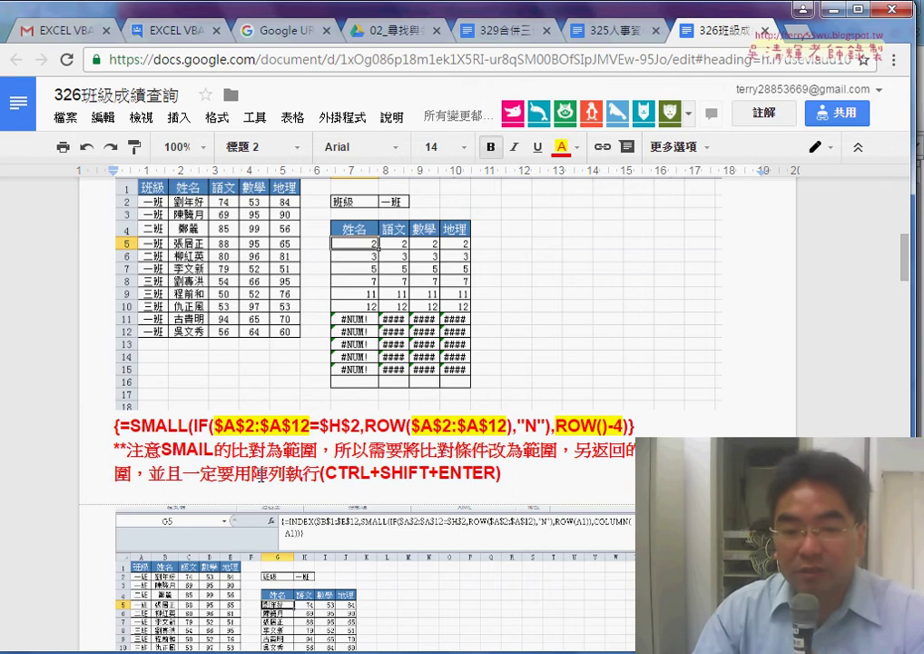
left_click_drag(252, 474, 273, 474)
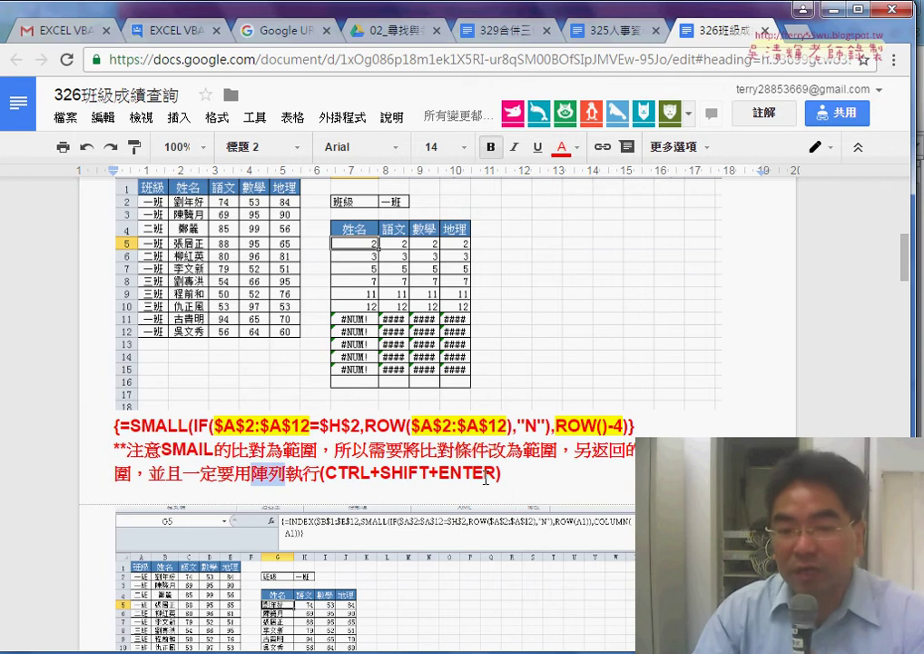
left_click(417, 478)
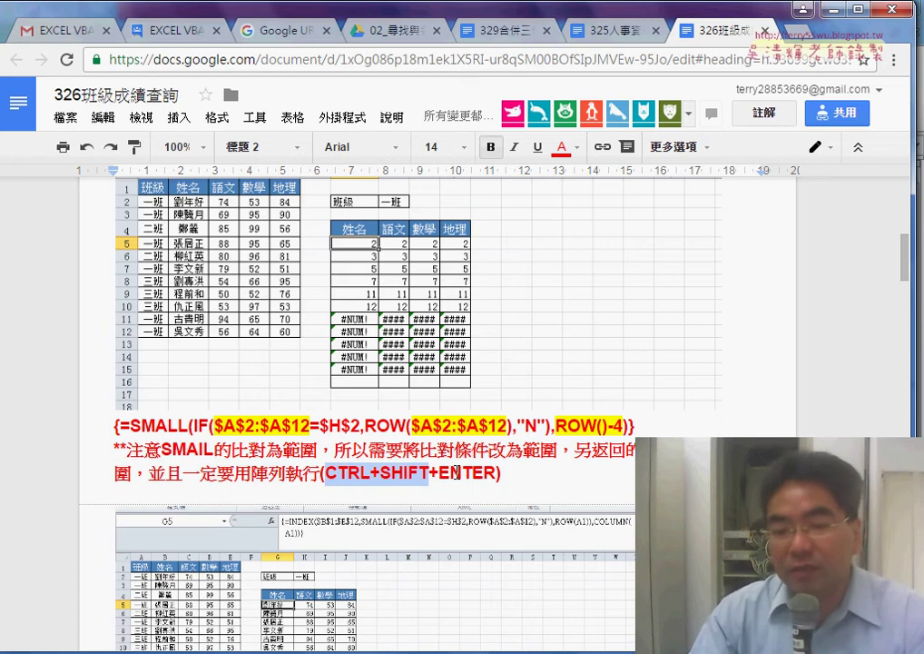
left_click_drag(429, 476, 532, 479)
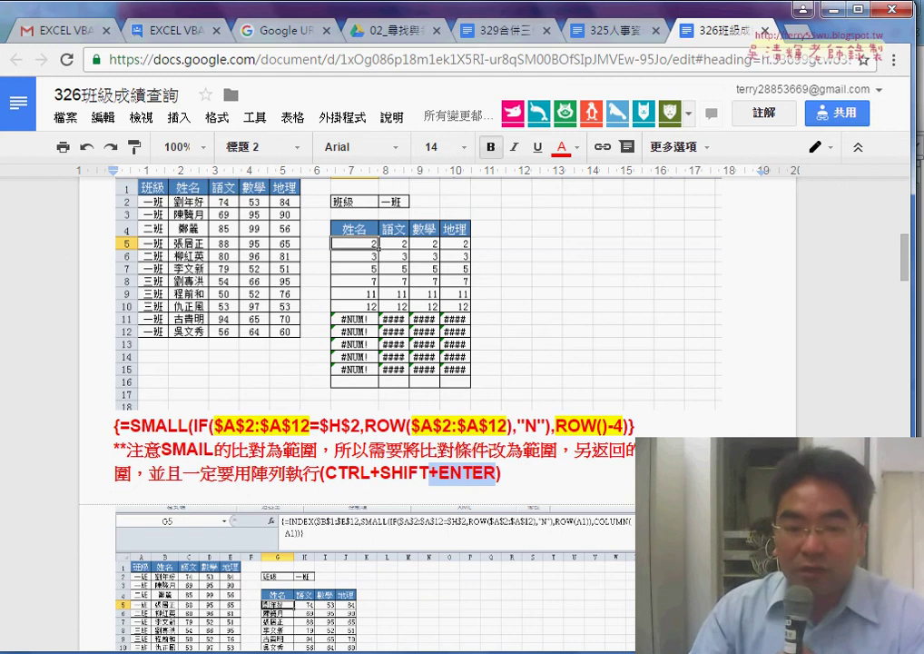
key("alt+Tab")
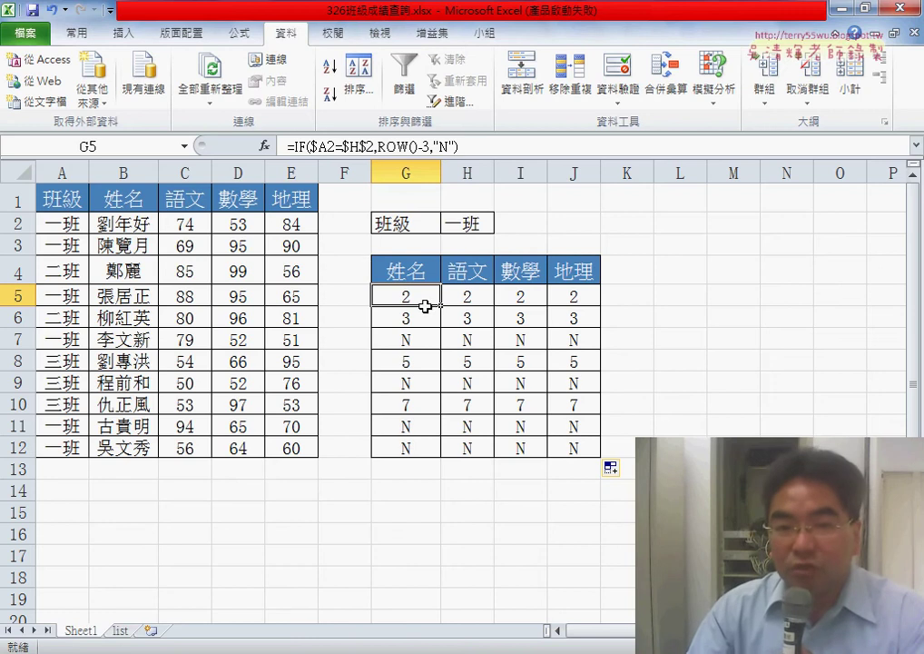
Step: Cut G5's IF formula out of the formula bar, leaving only the equals sign
left_click(295, 145)
left_click_drag(288, 145, 458, 145)
key("ctrl+c")
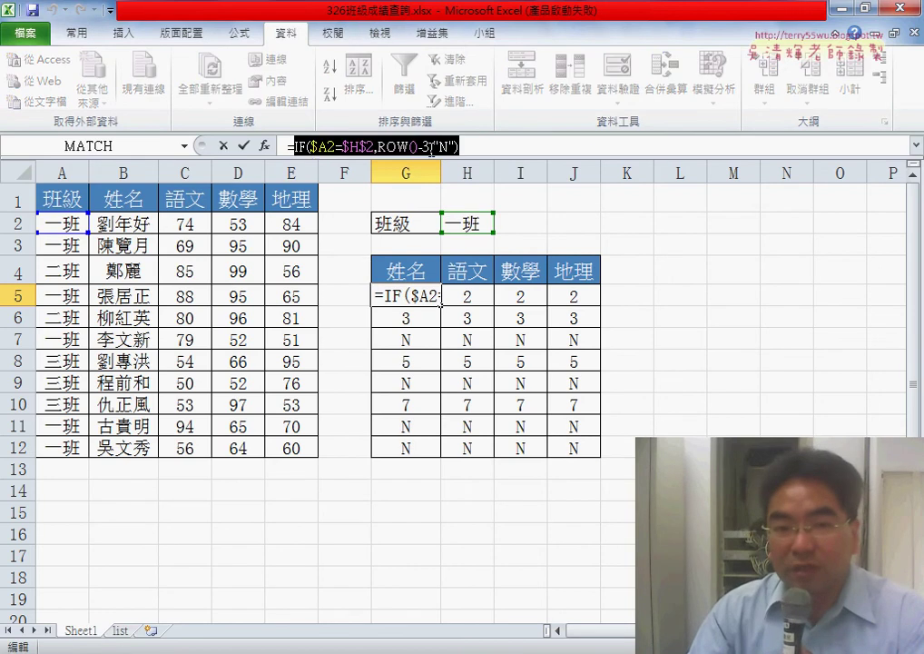
right_click(433, 148)
left_click(466, 164)
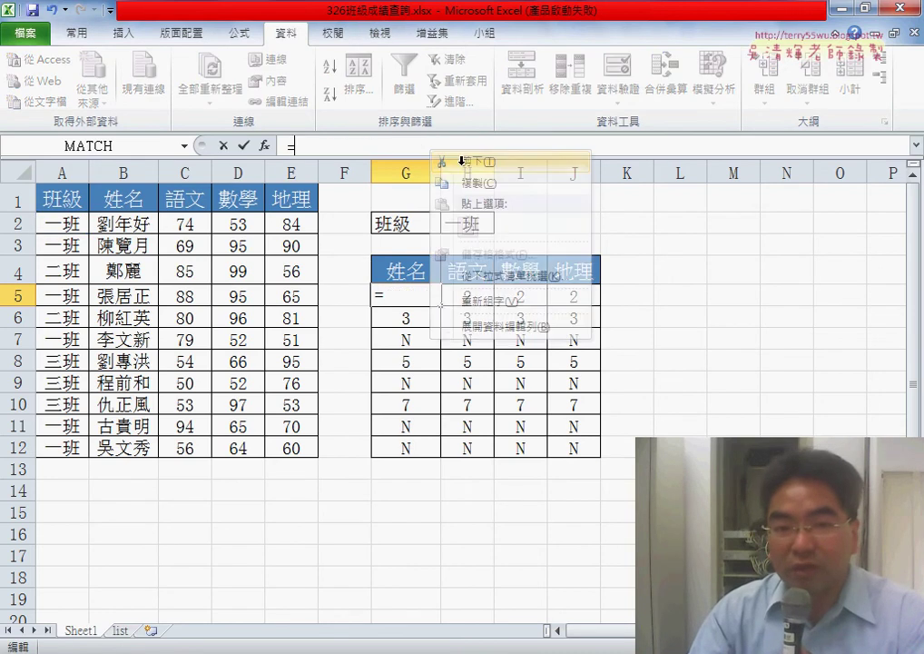
Step: Insert the SMALL function from the 統計 category into G5
left_click(262, 145)
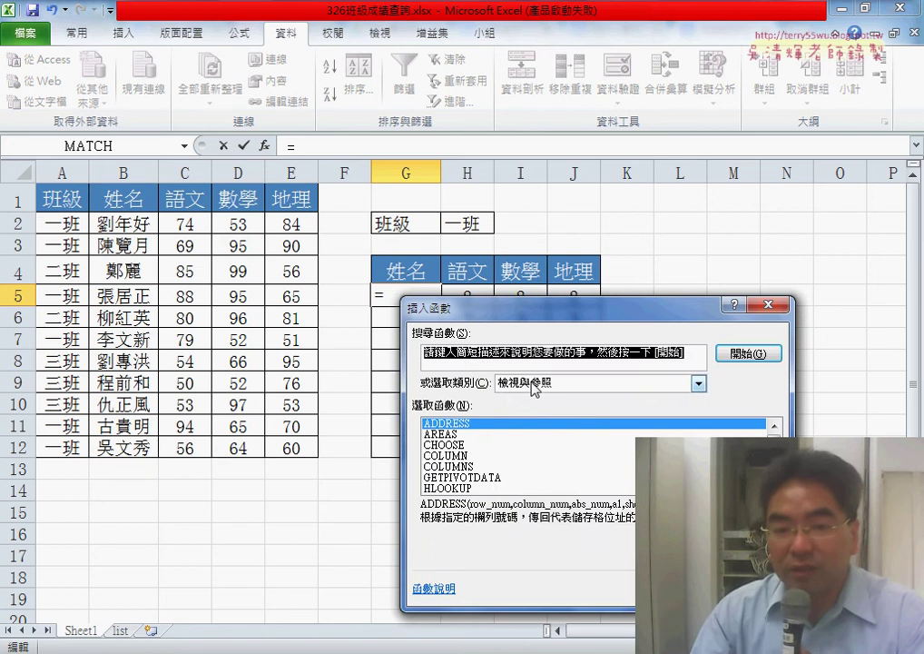
left_click(534, 387)
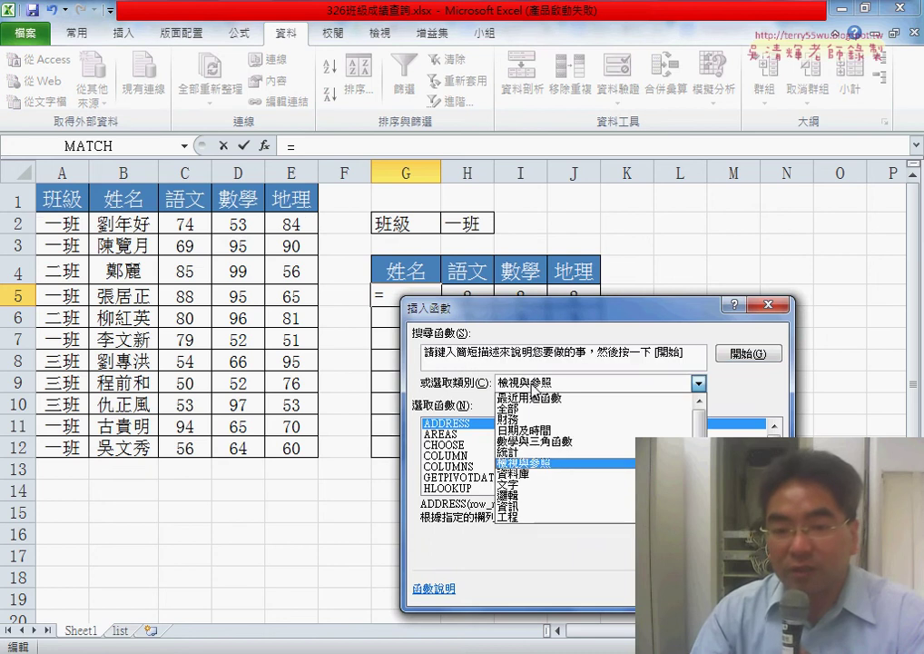
left_click(581, 452)
scroll(509, 454, "down", 20)
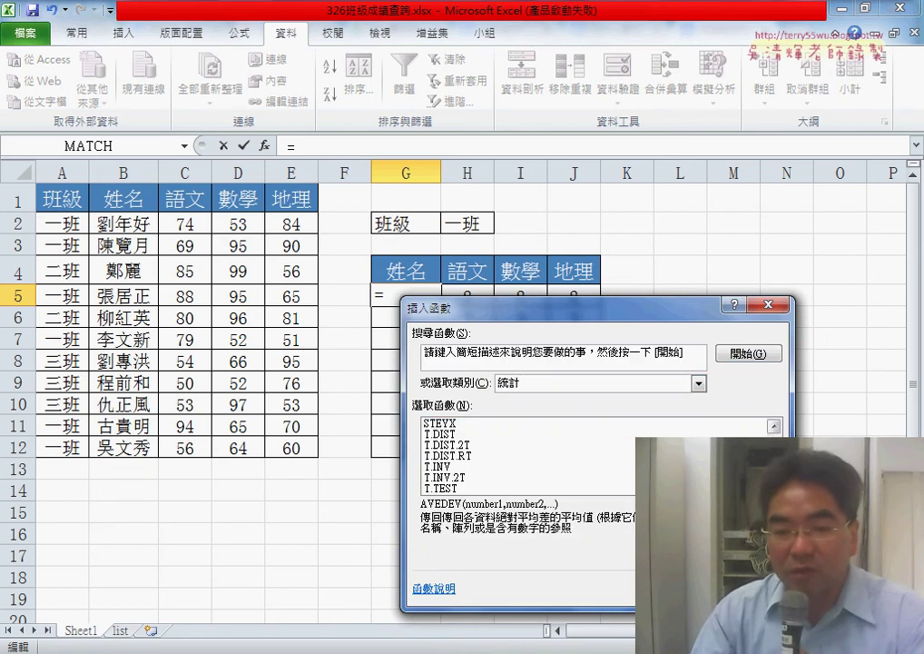
scroll(508, 454, "up", 4)
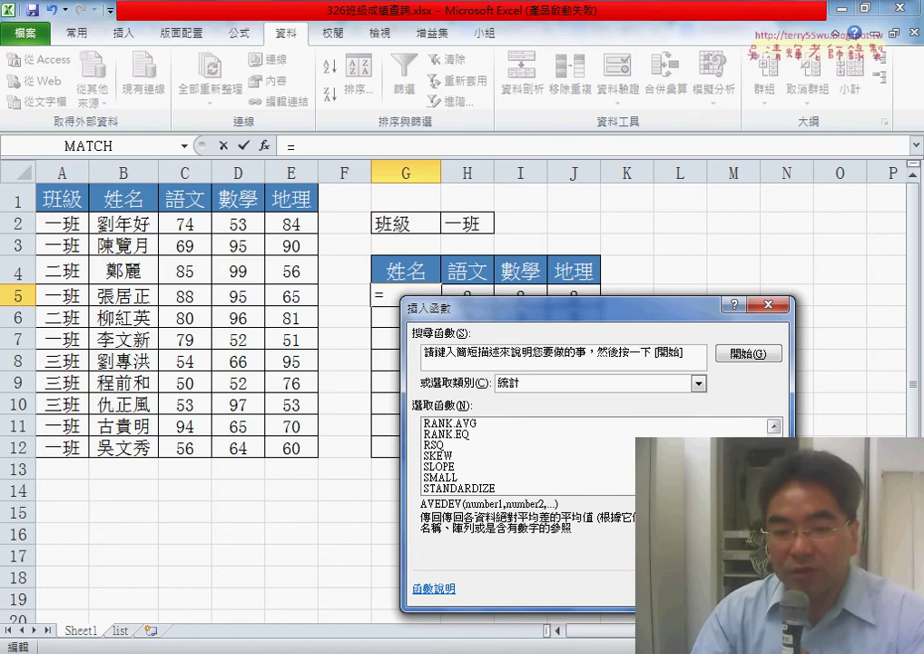
double_click(440, 476)
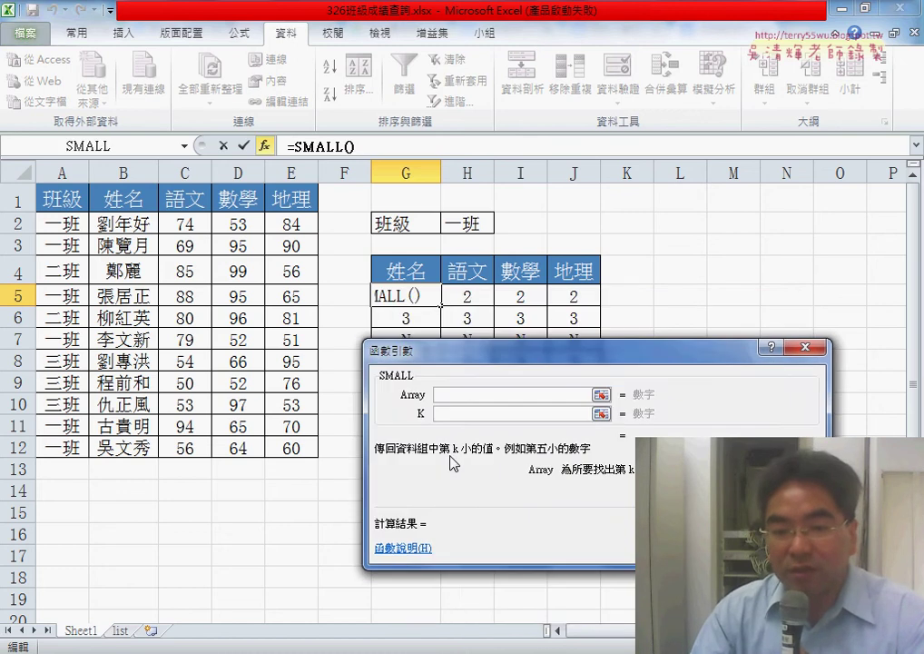
Step: Paste the IF formula as SMALL's Array, using absolute $A$2:$A$12 and ROW(A2:A12)
right_click(448, 396)
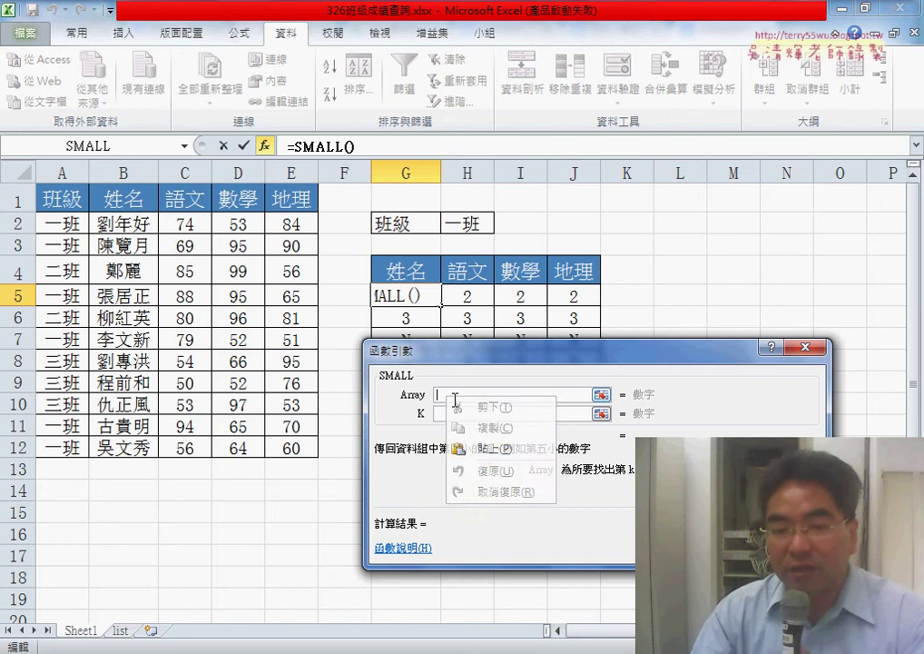
left_click(486, 446)
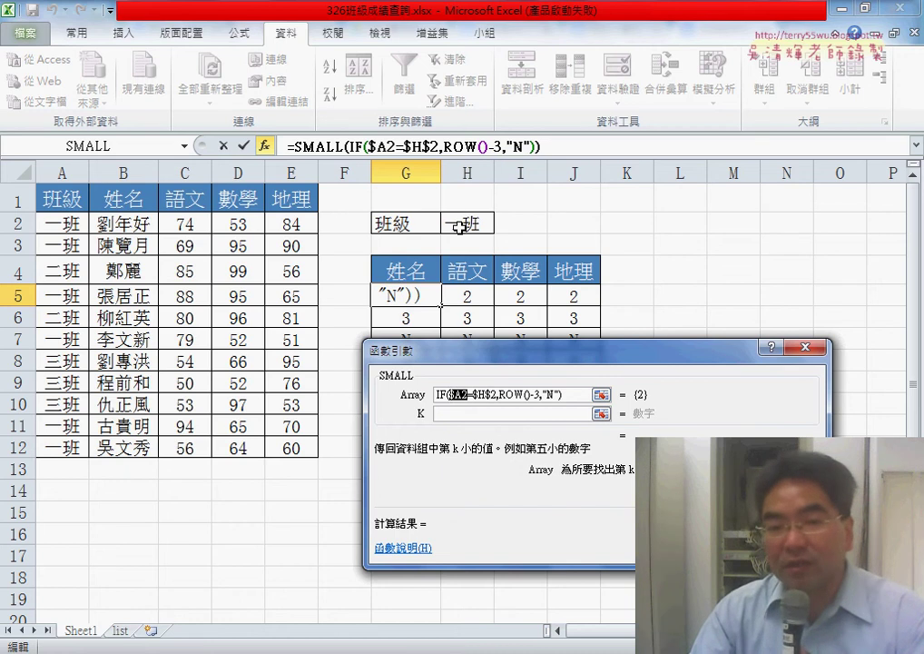
left_click_drag(56, 223, 56, 445)
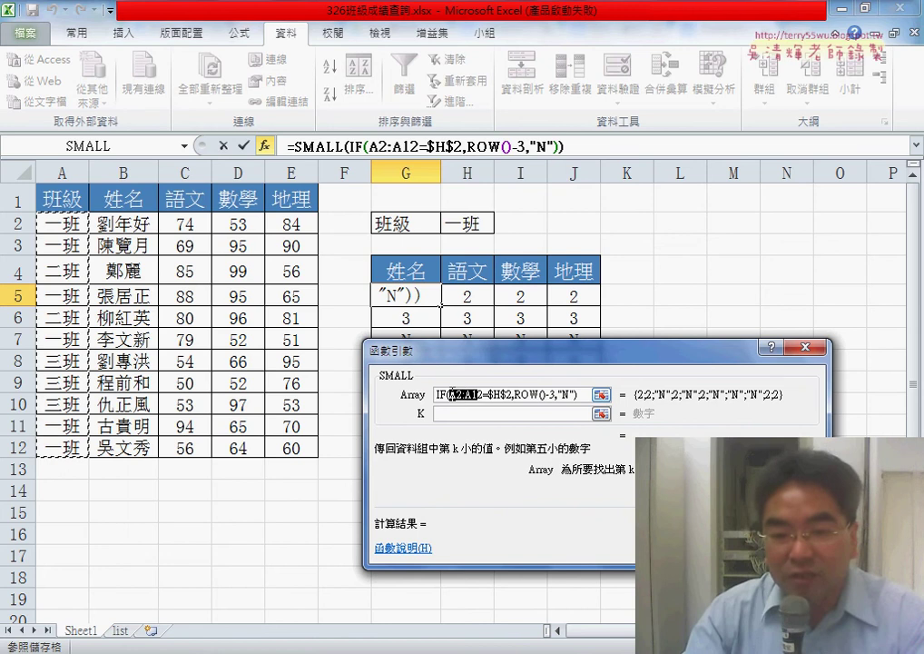
key("F4")
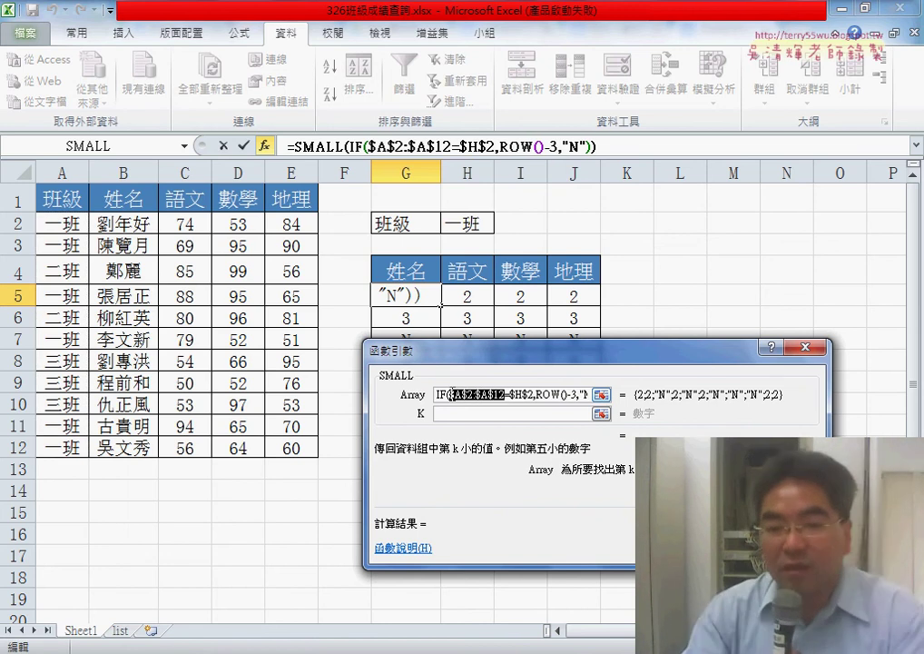
left_click(562, 392)
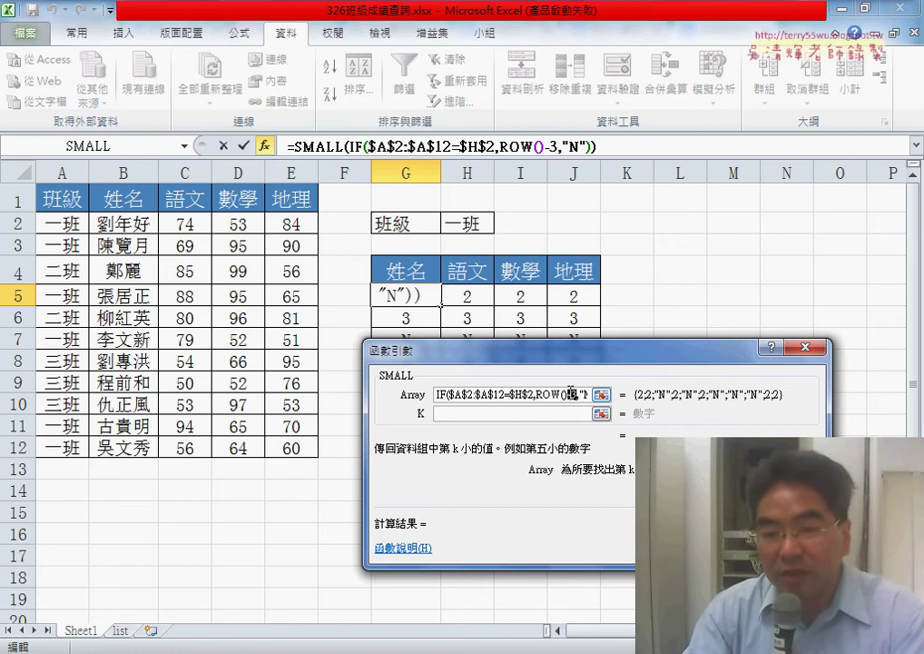
key("BackSpace")
key("BackSpace")
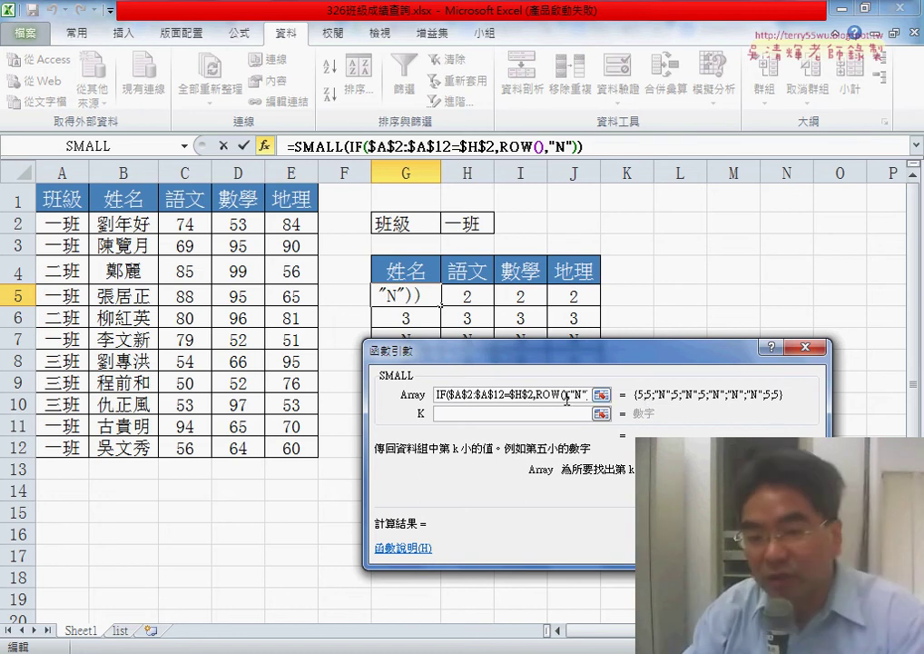
left_click_drag(63, 227, 64, 452)
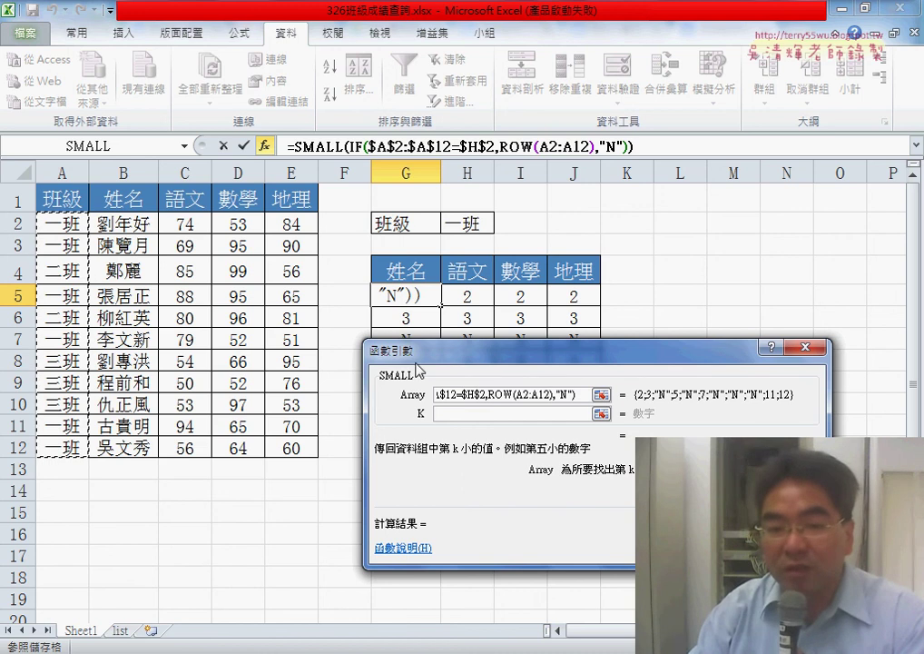
Step: Set SMALL's K argument to row()-4 and enter the formula in G5
left_click(475, 414)
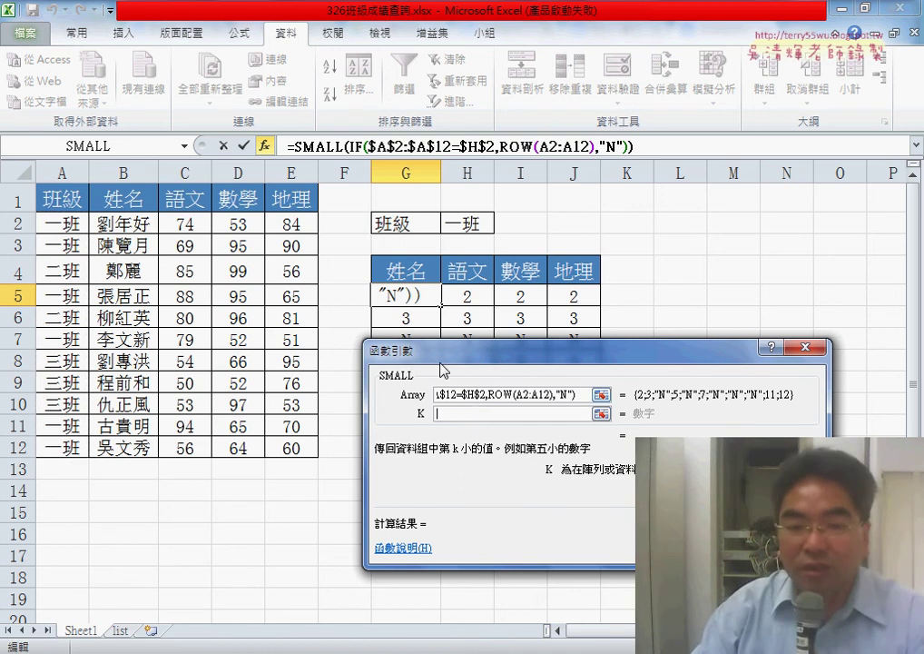
type("row")
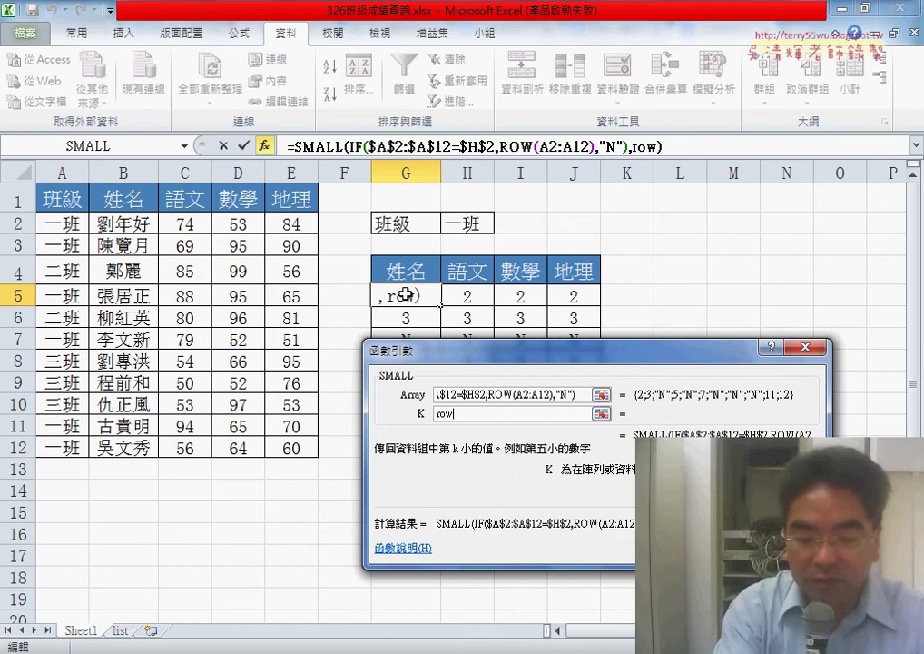
type("()")
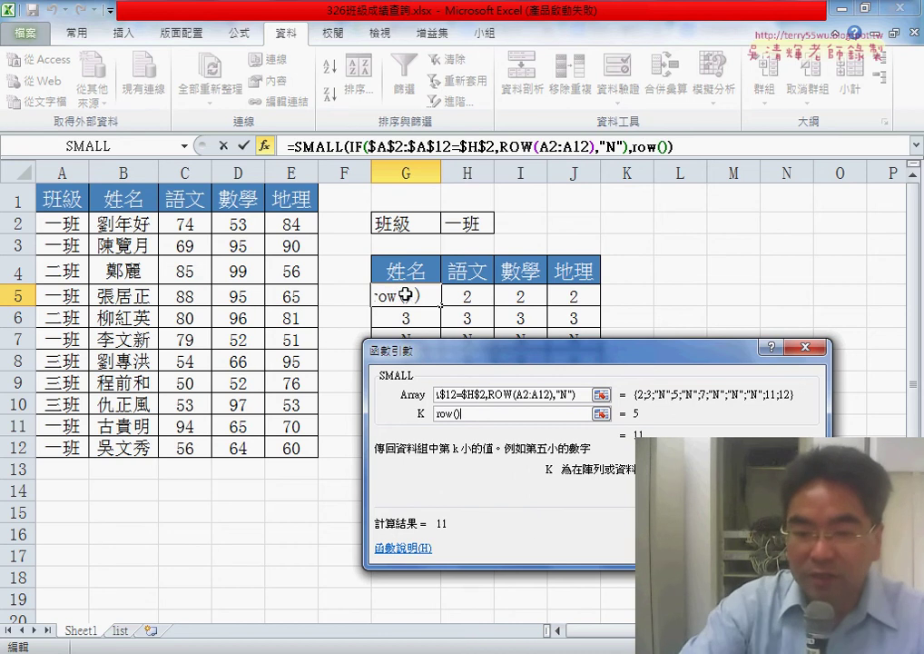
type("-4")
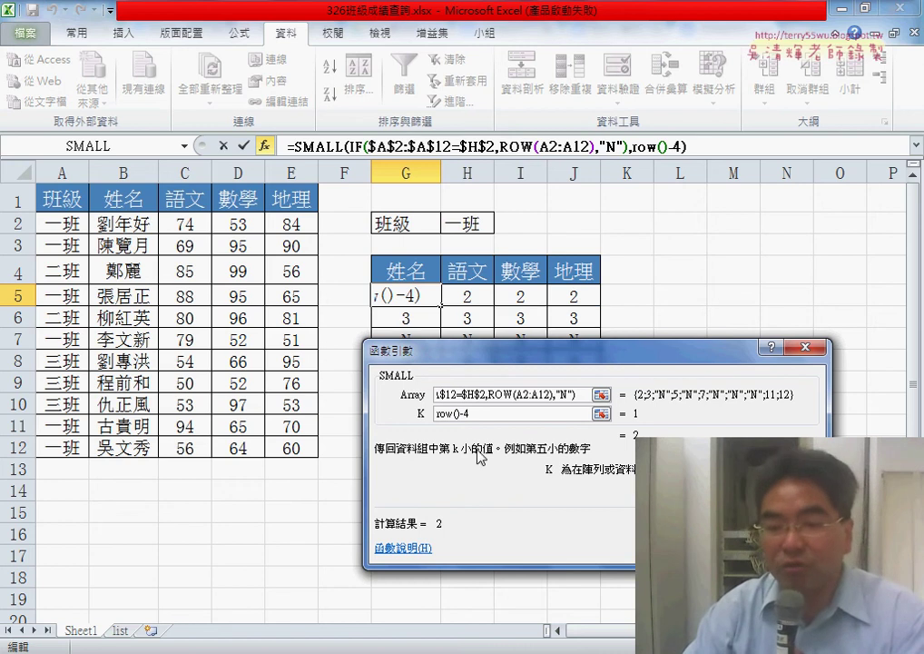
key("Return")
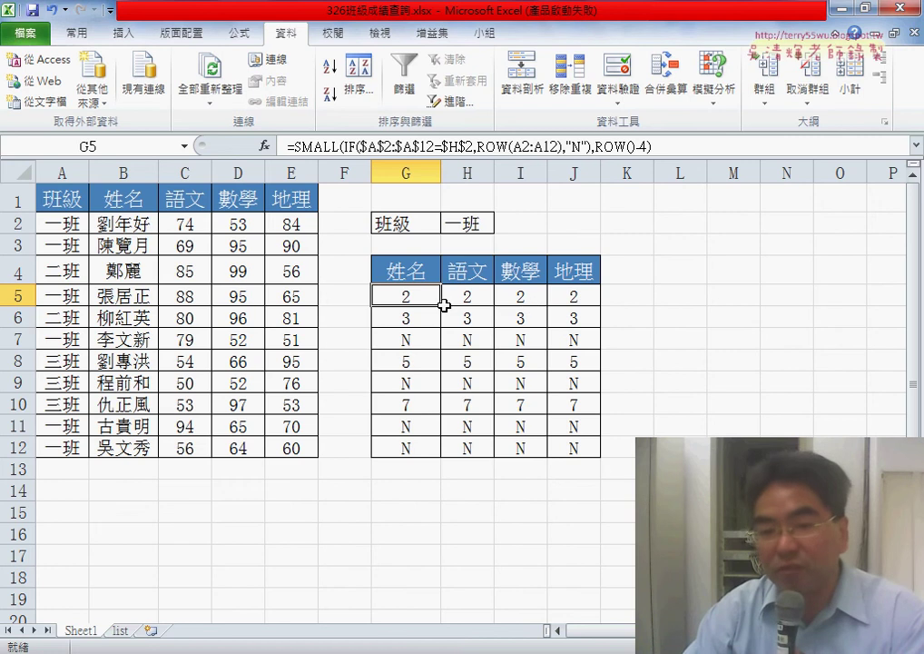
Step: Enter G5 as an array formula with Ctrl+Shift+Enter and fill it through G5:J12
mouse_move(444, 305)
left_mouse_down()
mouse_move(607, 309)
mouse_move(601, 457)
left_mouse_up()
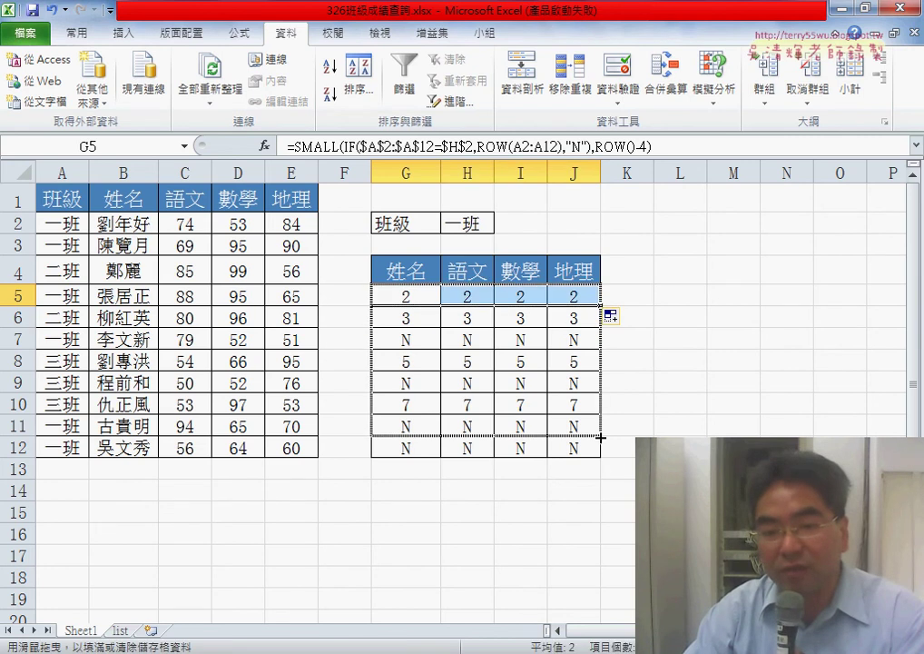
left_click(409, 295)
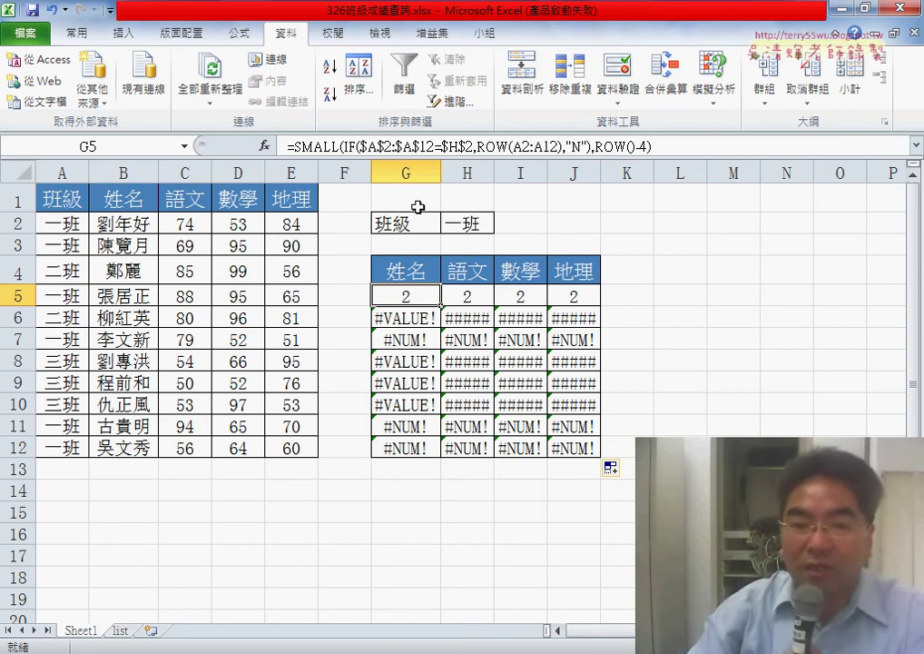
left_click(431, 146)
key("ctrl+shift+Return")
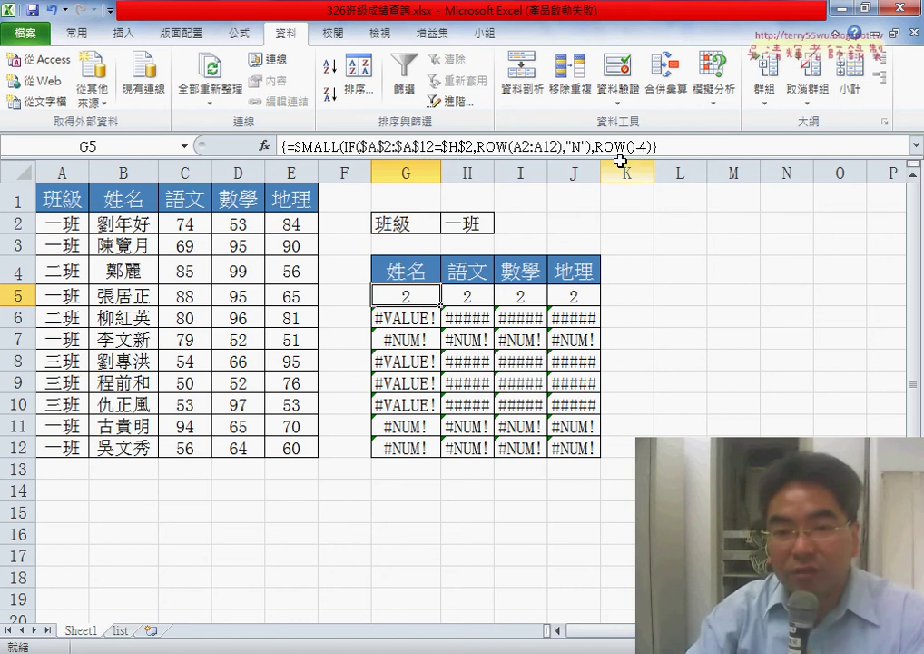
mouse_move(442, 308)
left_mouse_down()
mouse_move(600, 308)
mouse_move(618, 455)
left_mouse_up()
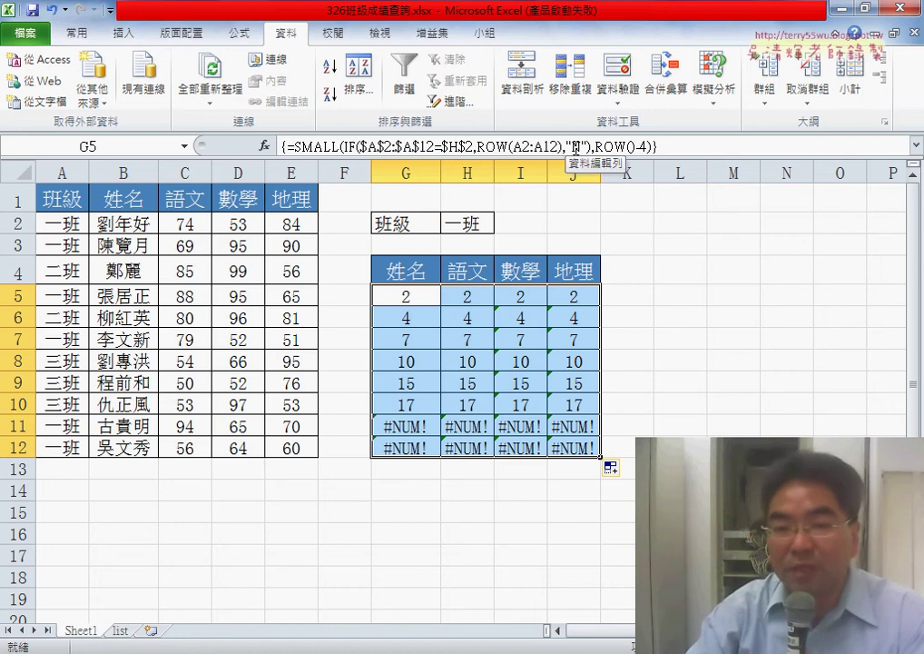
Step: Choose 二班 from H2's class dropdown and check the formula in G5
left_click(409, 297)
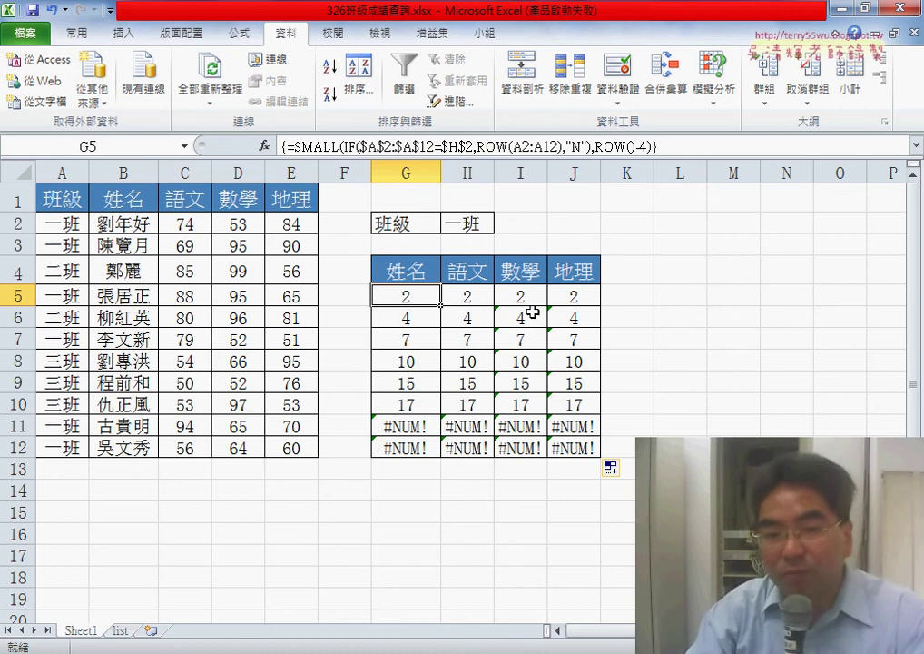
left_click(480, 226)
left_click(502, 224)
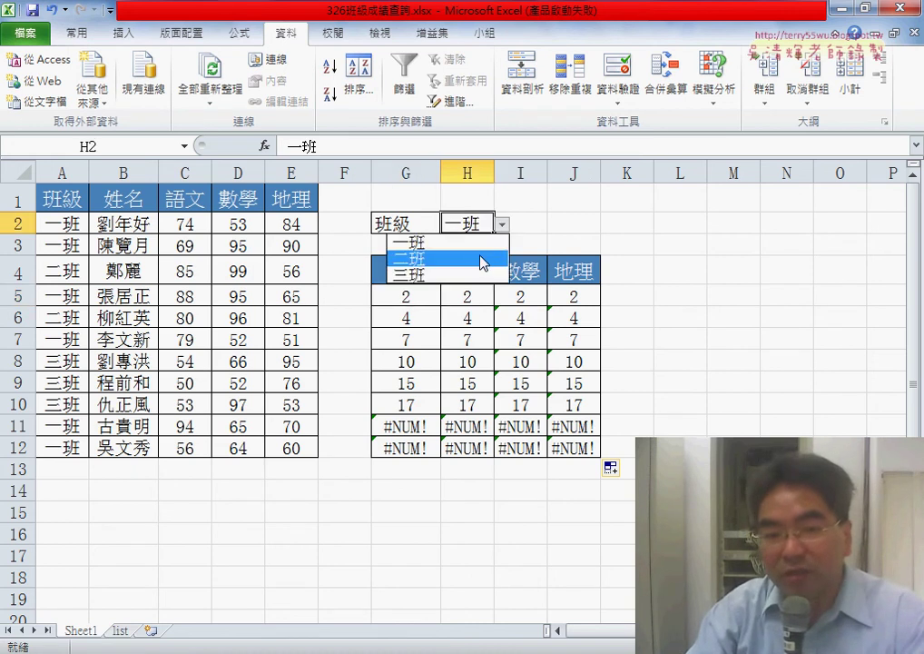
left_click(481, 261)
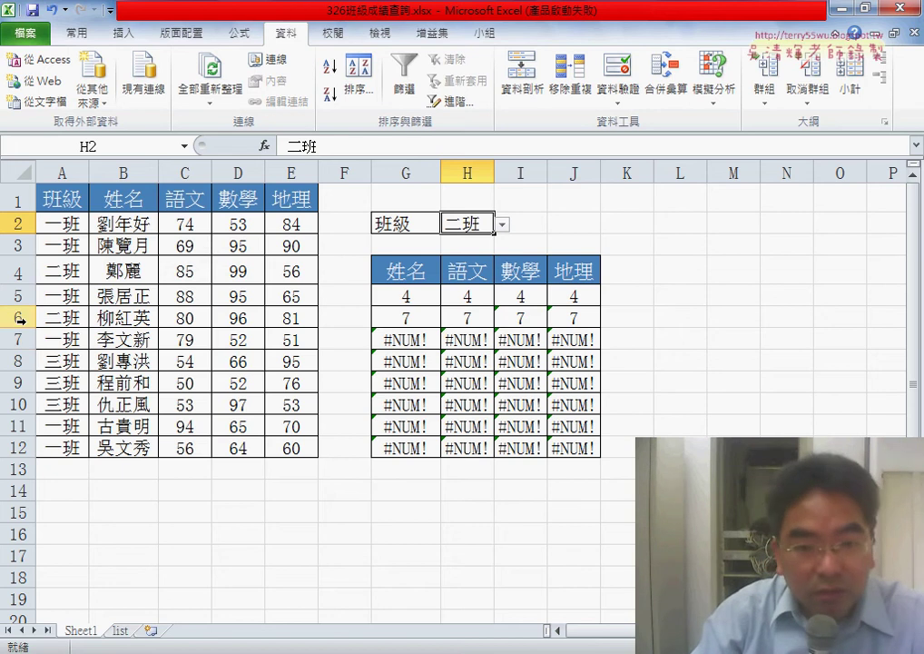
left_click(411, 297)
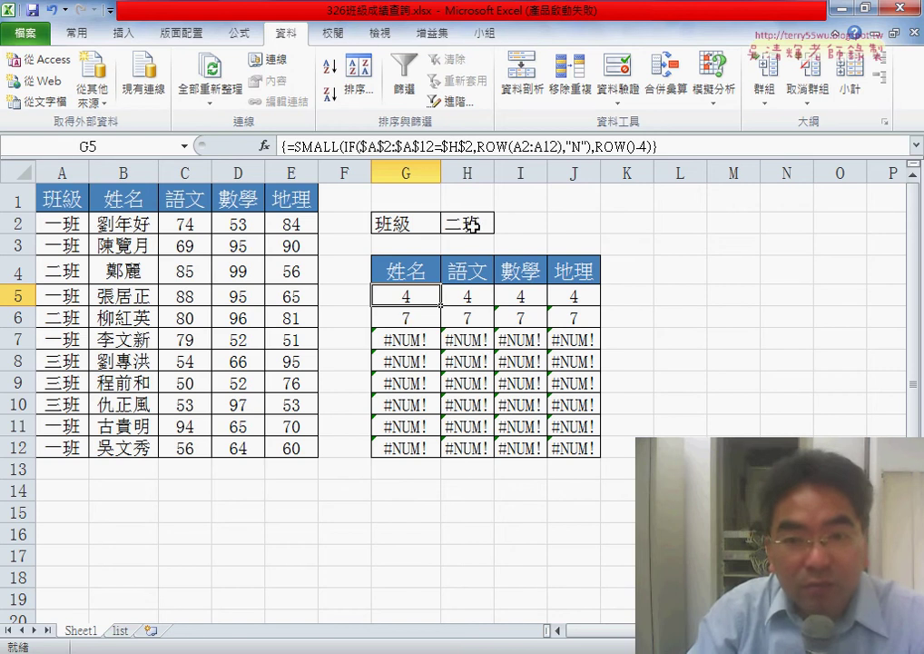
Step: Make G5's ROW range absolute, re-enter it as an array formula, and refill G5:J12
double_click(522, 146)
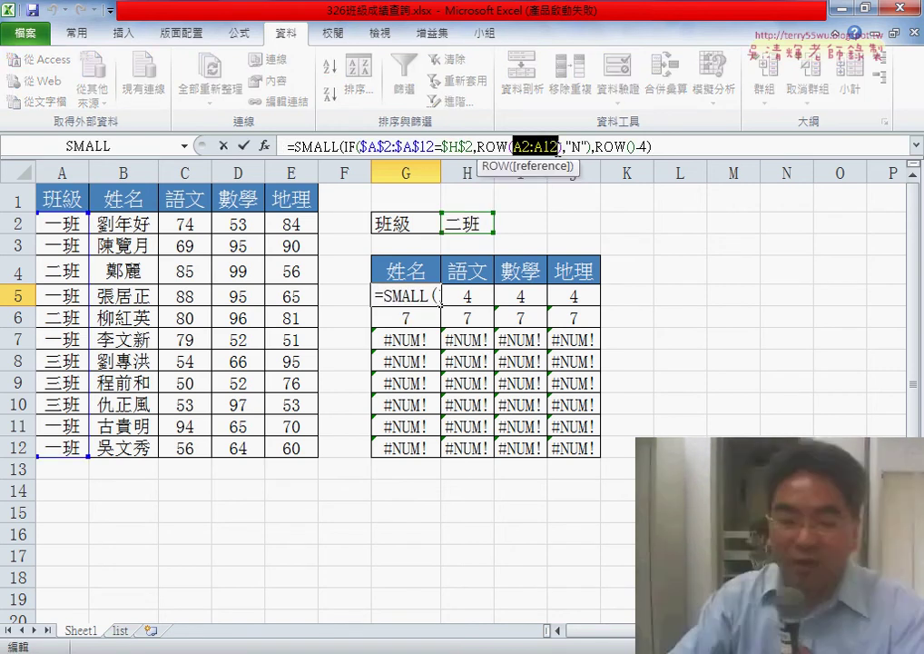
key("F4")
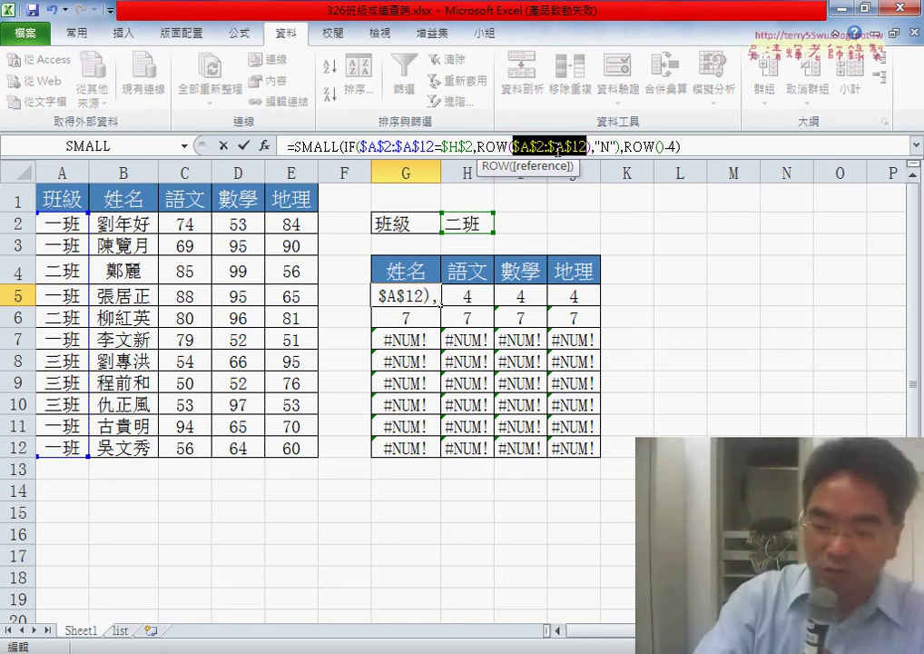
key("ctrl+shift+Return")
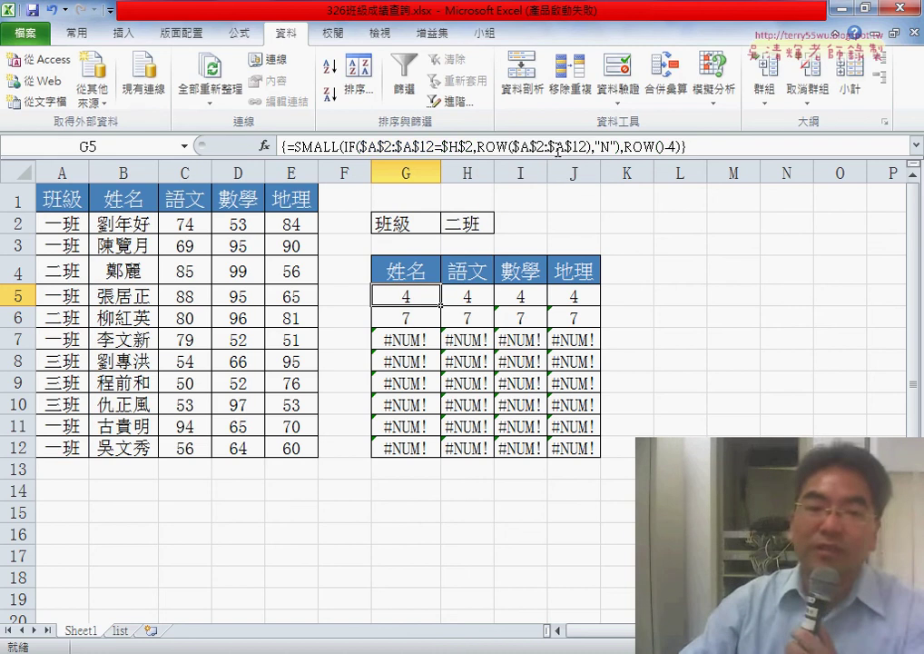
mouse_move(440, 305)
left_mouse_down()
mouse_move(601, 306)
mouse_move(600, 454)
left_mouse_up()
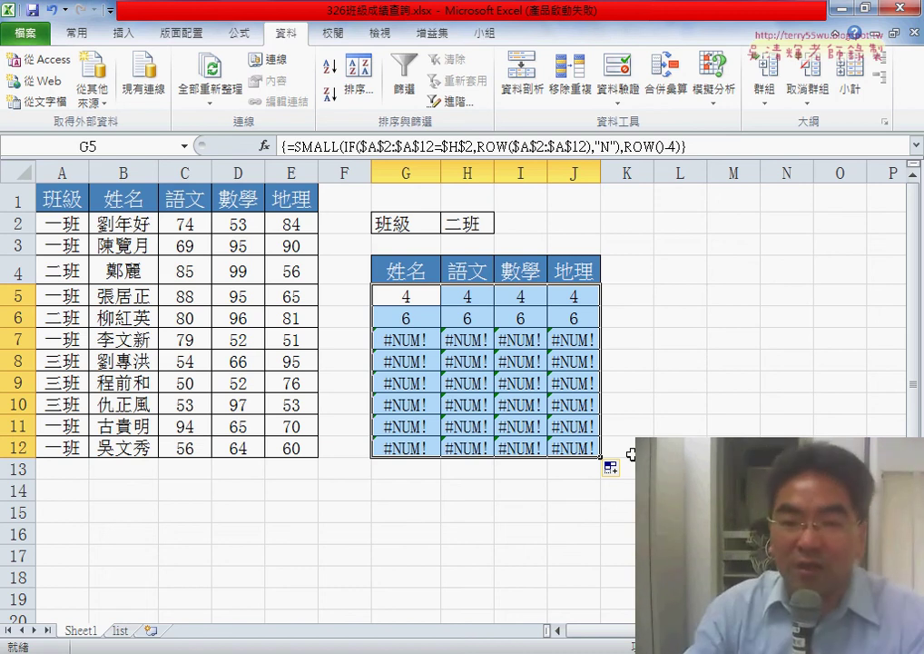
Step: Pick 三班 from H2's class dropdown and return to G5
left_click(431, 297)
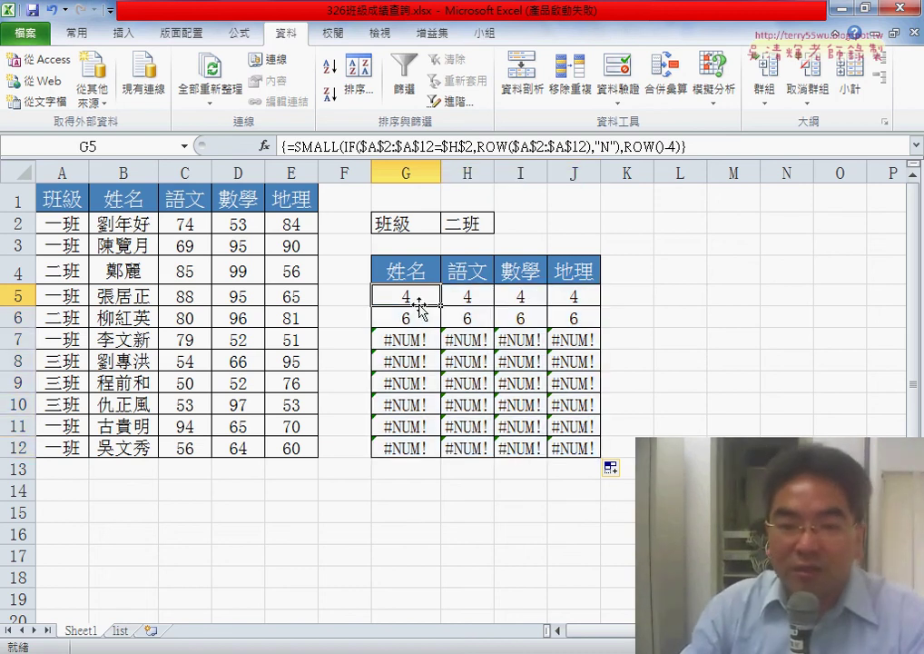
left_click(481, 224)
left_click(502, 224)
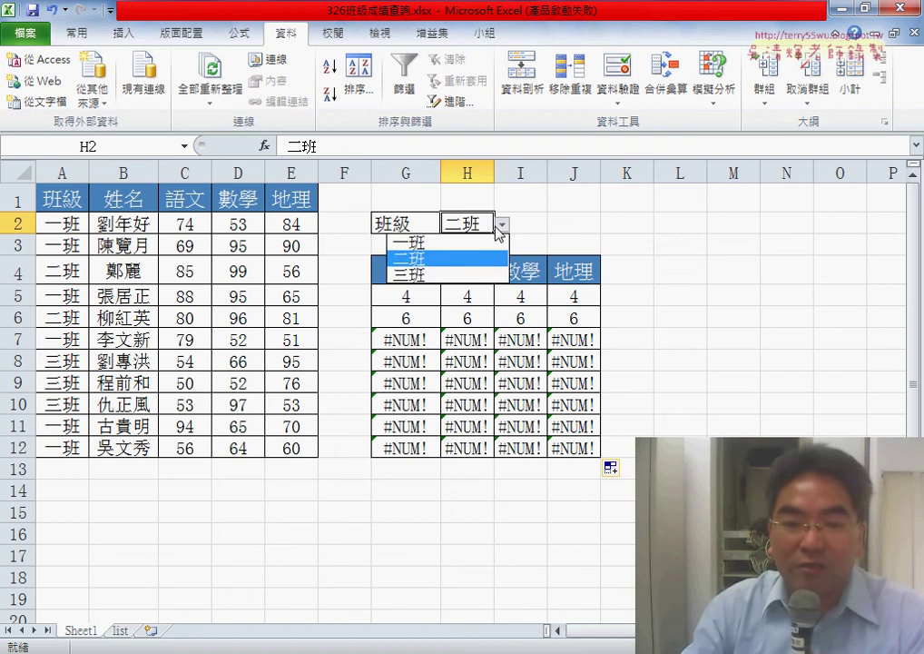
left_click(478, 270)
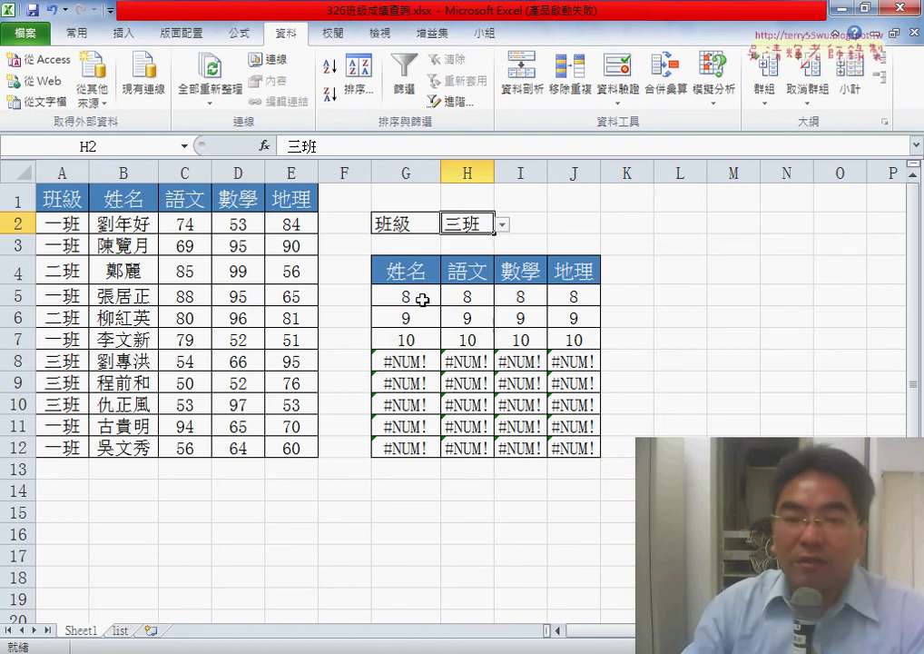
left_click(423, 300)
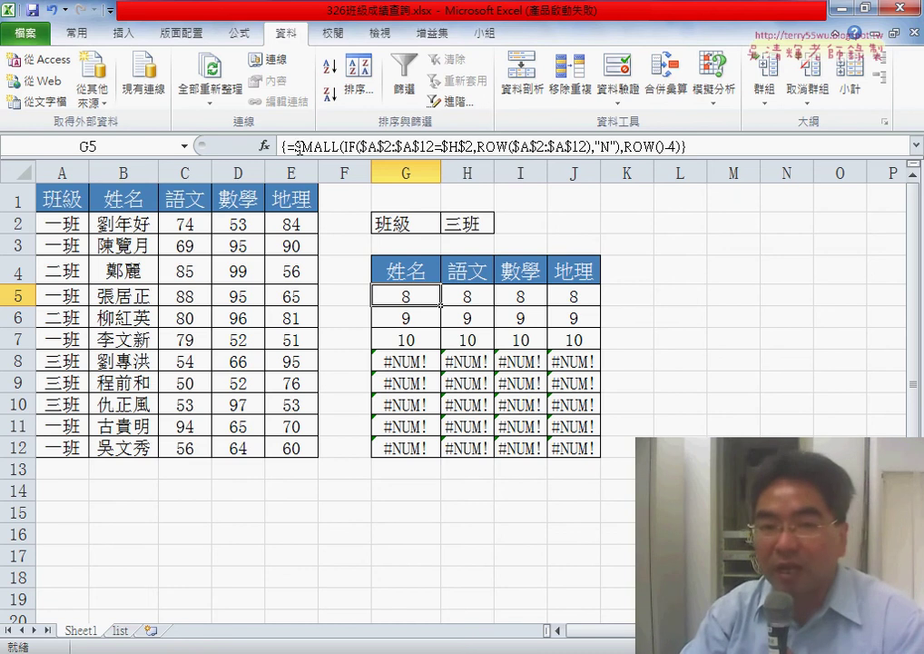
Step: Cut G5's formula, then restore it by pasting it back as an array formula
left_click_drag(297, 145, 681, 146)
key("ctrl+c")
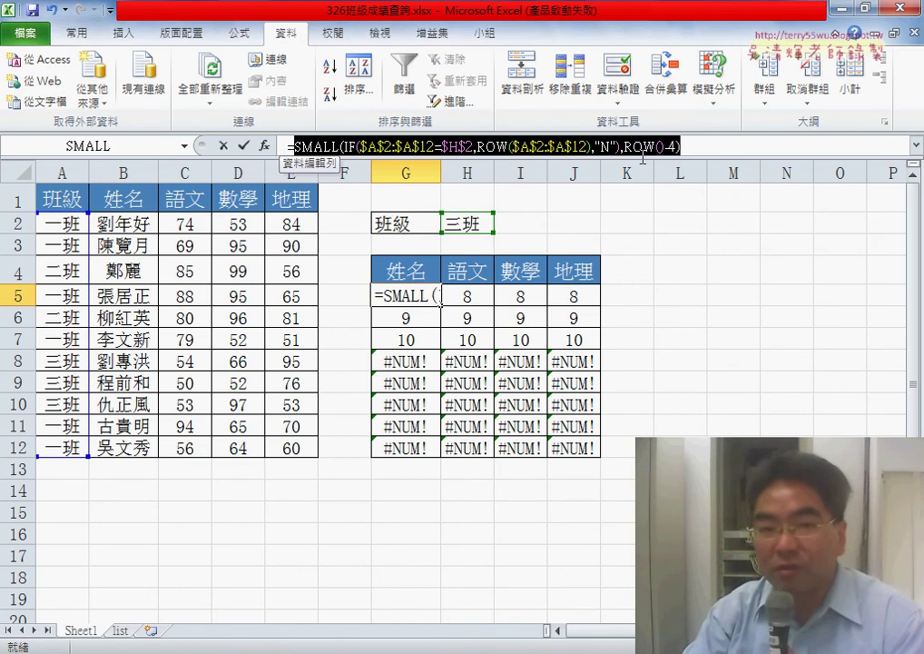
right_click(349, 151)
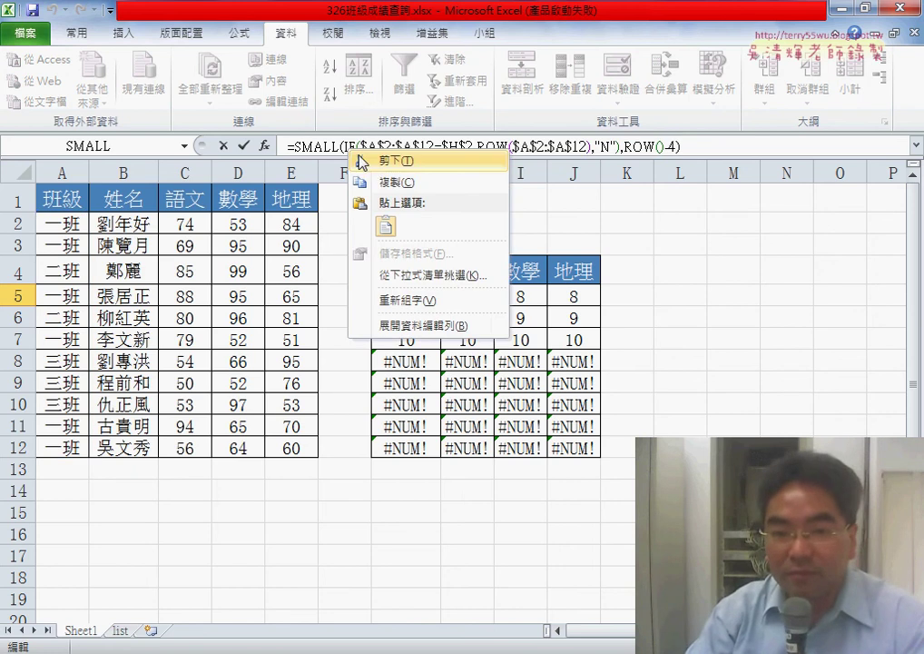
left_click(373, 160)
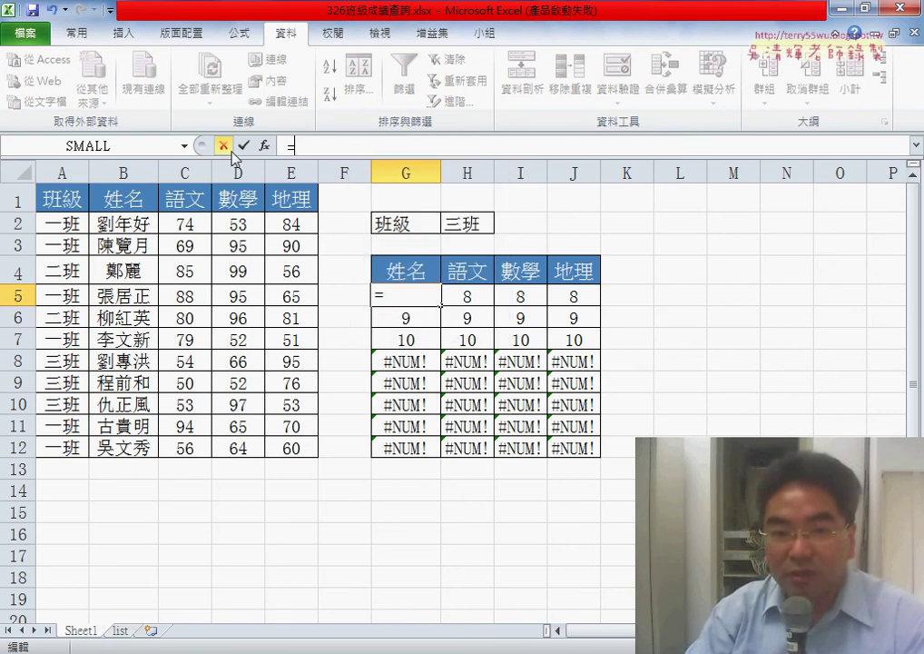
key("ctrl+v")
key("ctrl+shift+Return")
left_click(712, 339)
left_click(421, 300)
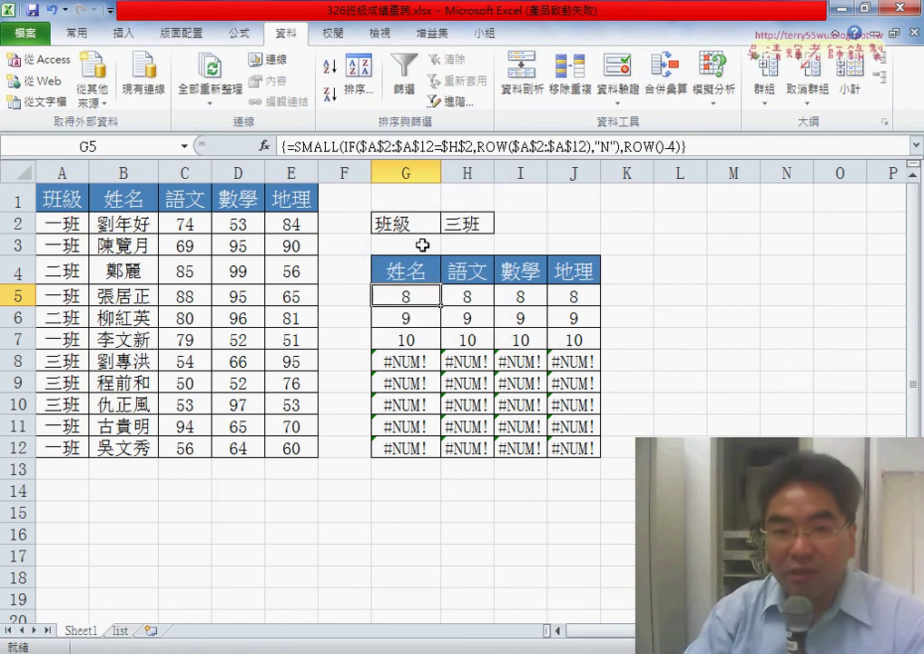
Step: Cut the SMALL formula from G5, leaving '=', and open Insert Function
left_click_drag(295, 143, 685, 146)
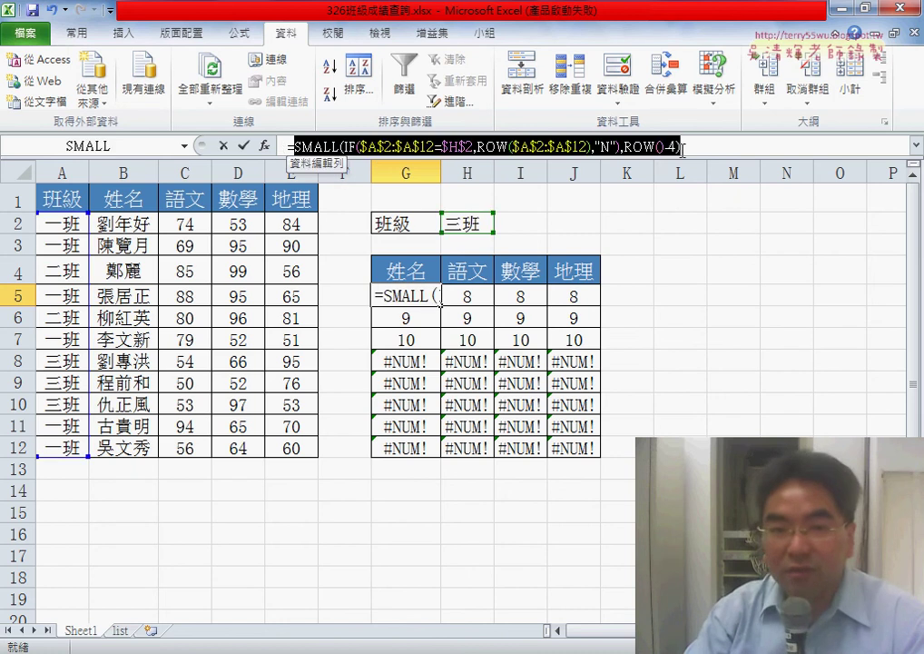
right_click(558, 152)
left_click(598, 168)
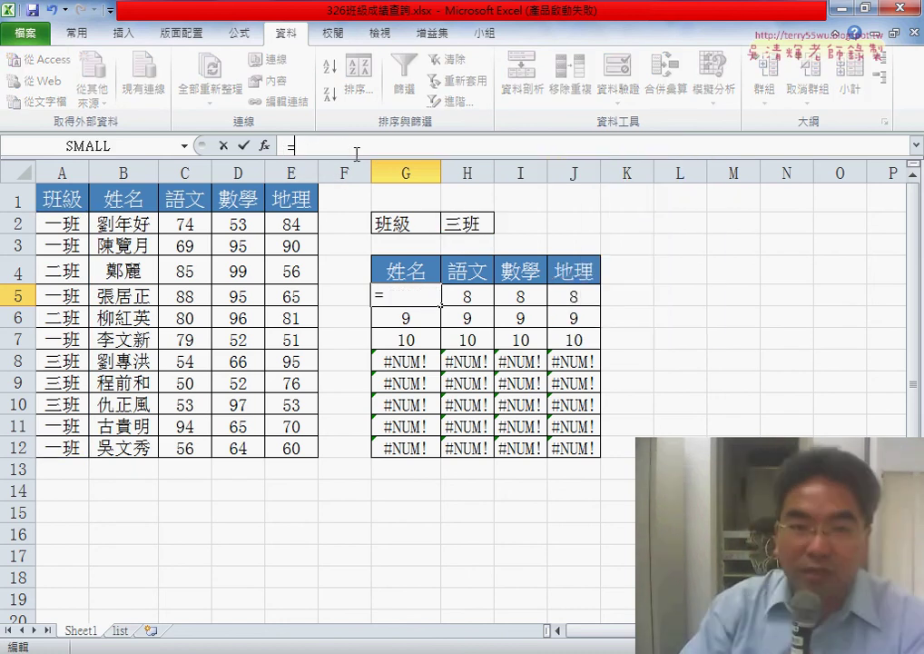
left_click(264, 150)
Step: Move Insert Function aside, filter to 檢視與參照, and view the INDEX and INDIRECT descriptions
left_click_drag(690, 308, 501, 171)
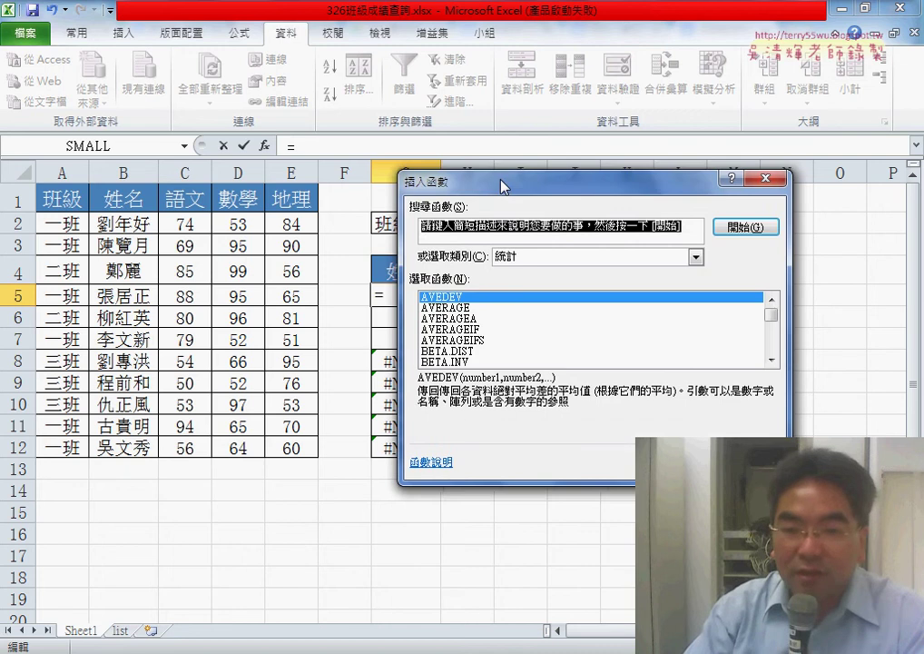
left_click(633, 245)
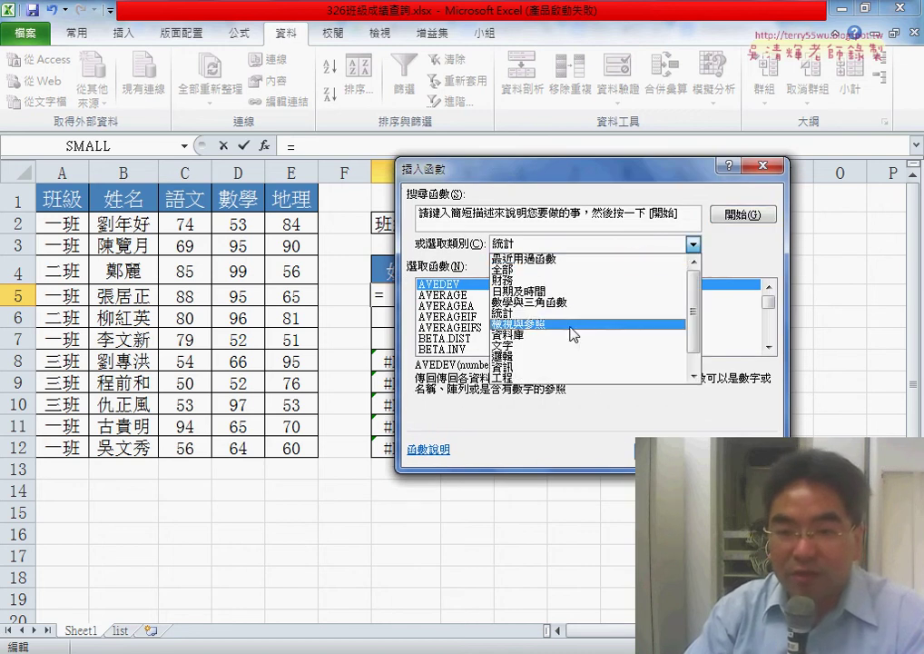
left_click(539, 325)
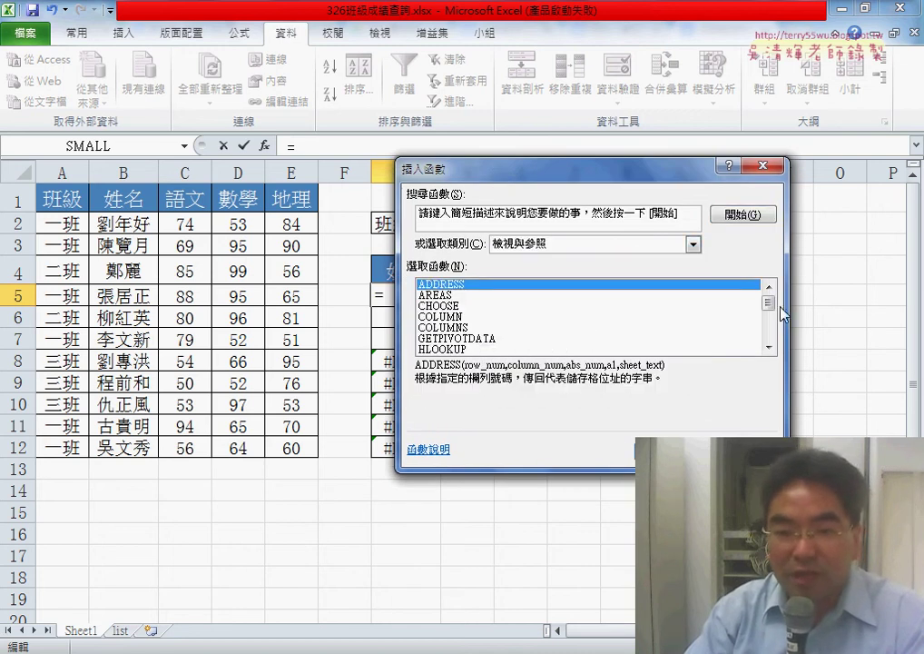
left_click_drag(768, 303, 768, 315)
left_click(519, 317)
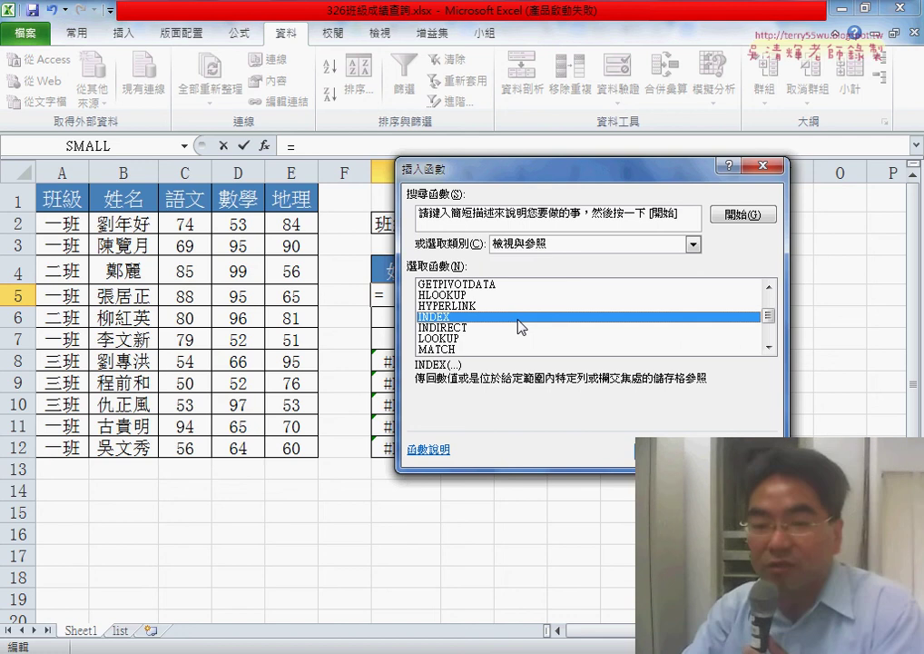
left_click(483, 329)
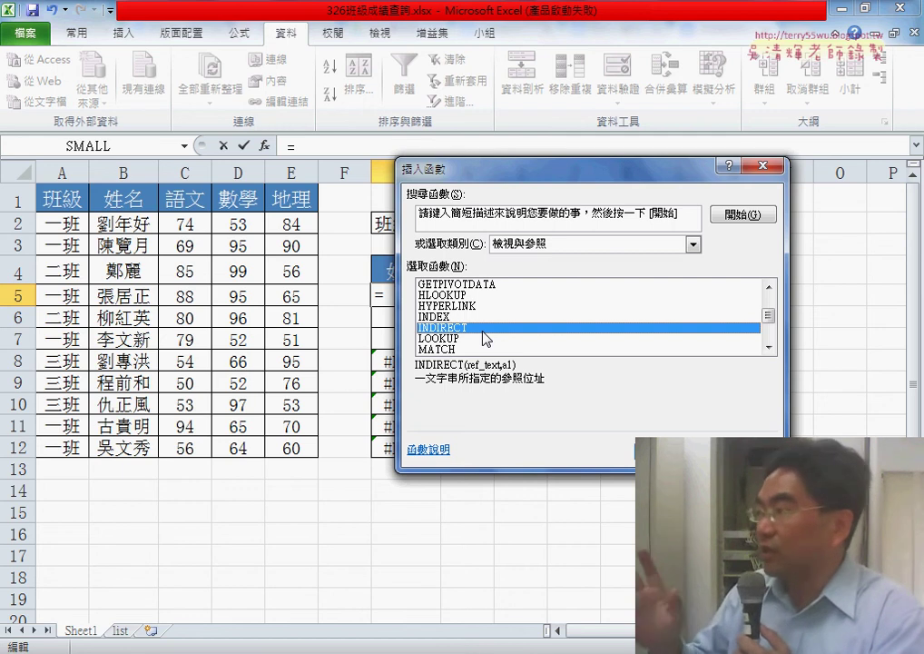
Step: Choose INDEX from the 檢視與參照 function list for G5
left_click(484, 331)
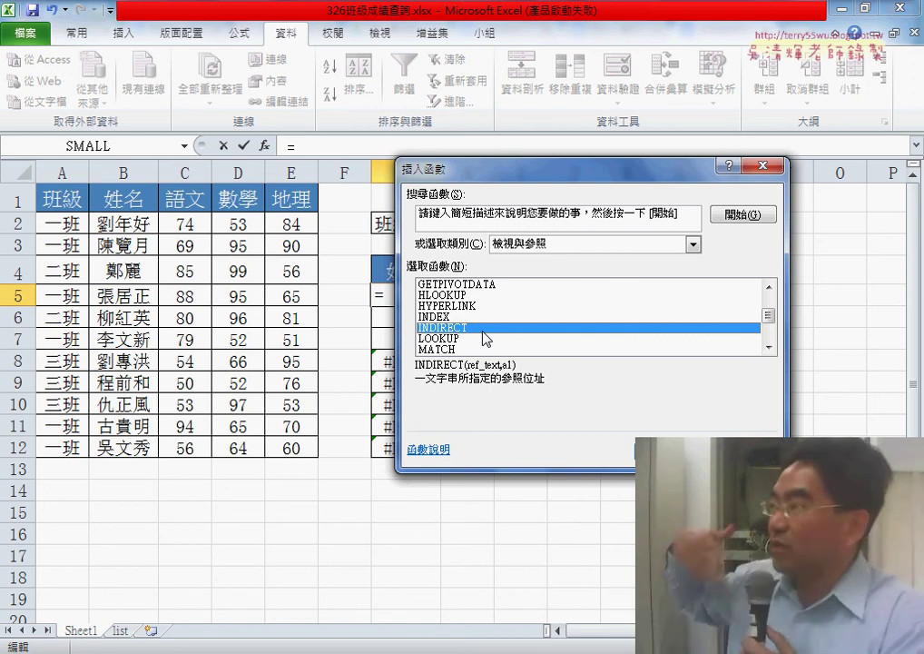
left_click(483, 333)
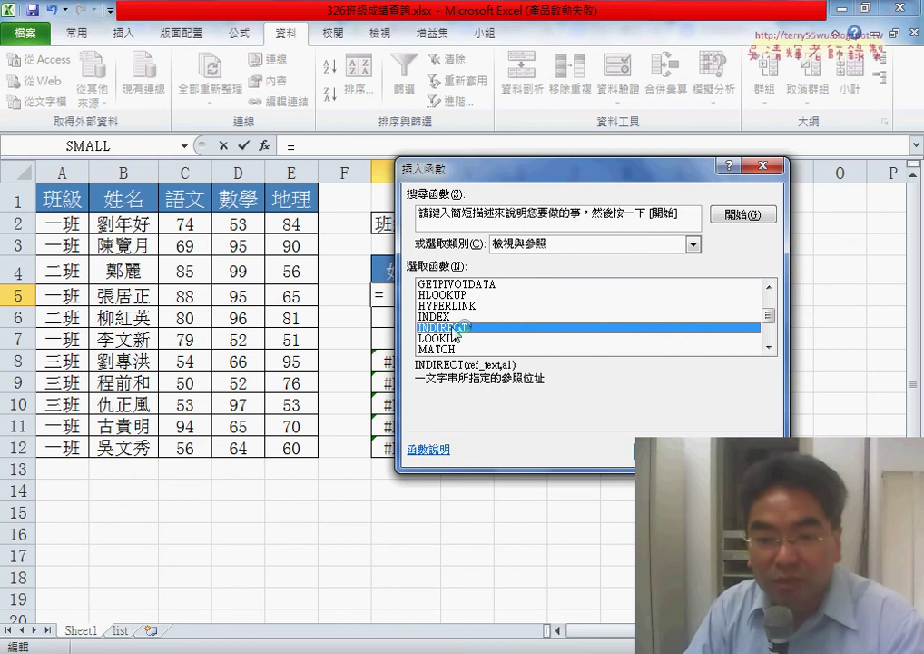
left_click(443, 318)
Step: Insert INDEX (array form) and set its Array to the absolute range $A$1:$E$12
left_click(633, 459)
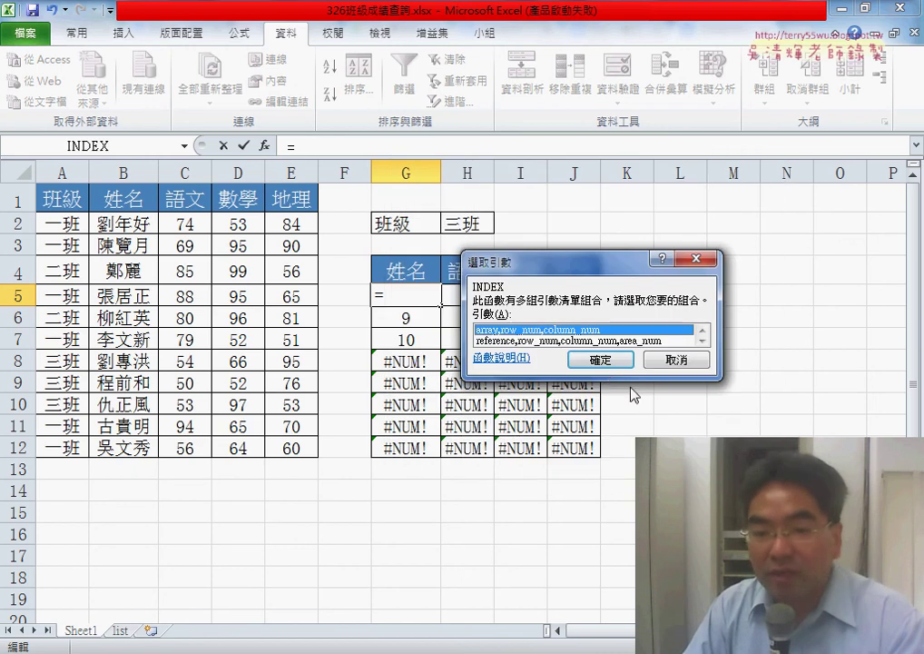
left_click(600, 360)
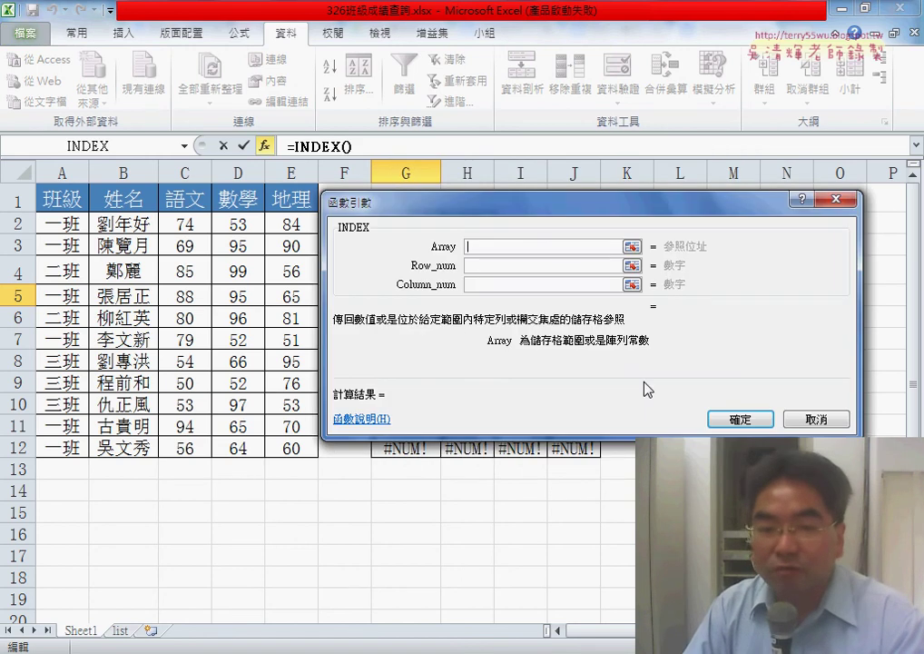
left_click_drag(68, 200, 292, 446)
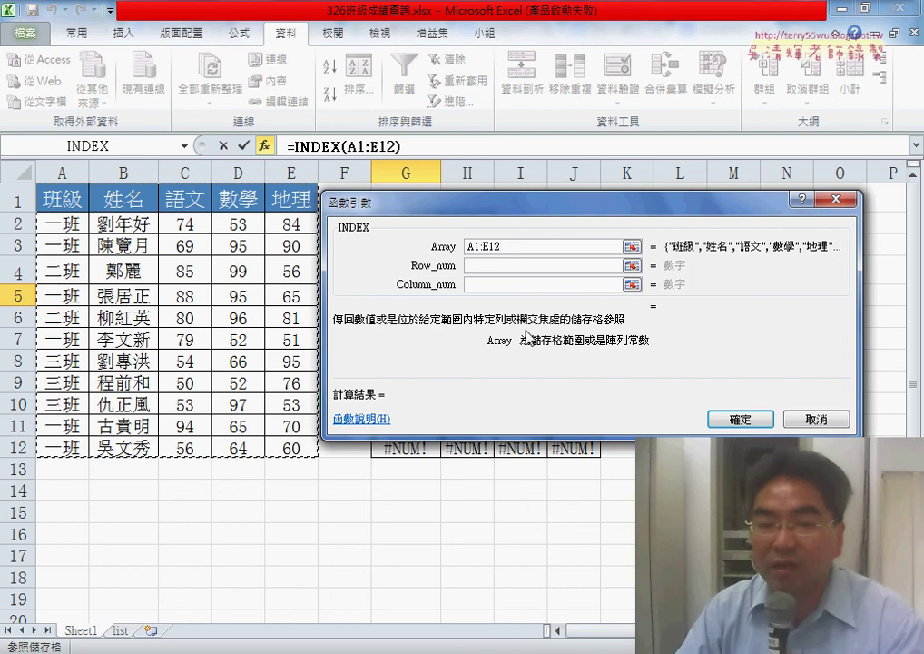
left_click(443, 248)
key("F4")
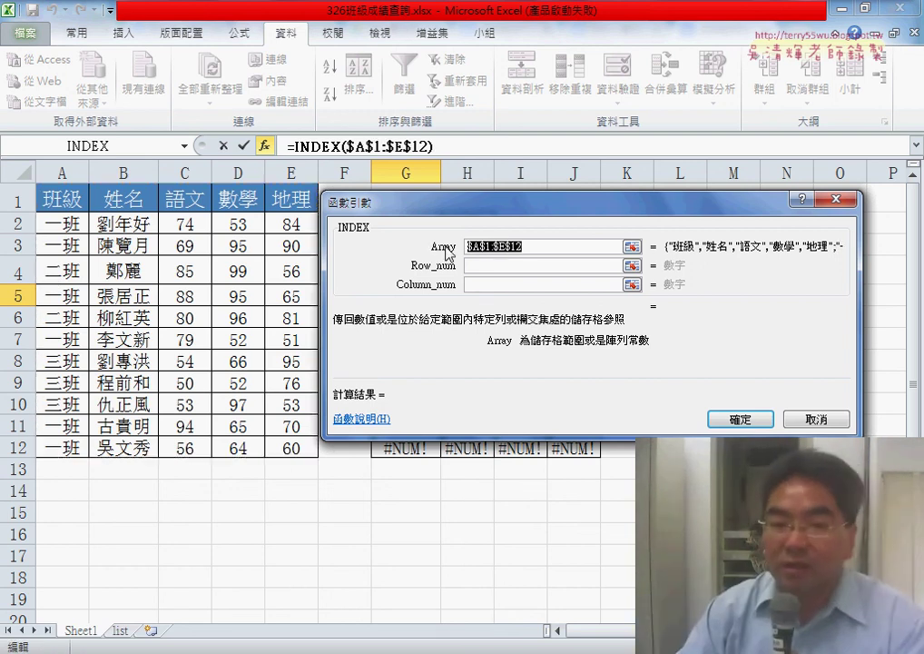
Step: Paste the copied SMALL(IF(…),ROW()-4) expression as INDEX's Row_num, which evaluates to 8
left_click(477, 271)
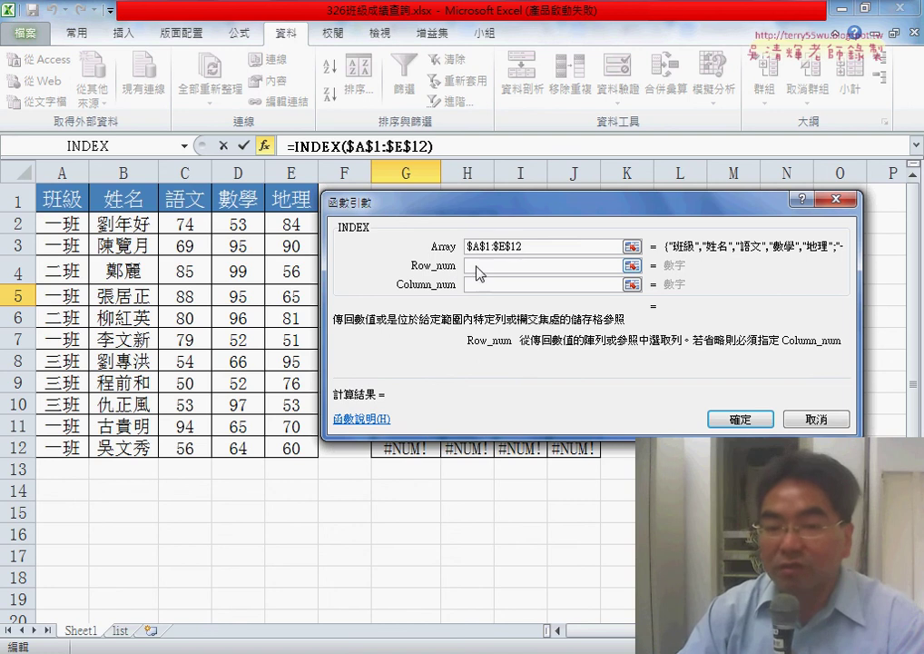
right_click(581, 265)
left_click(609, 320)
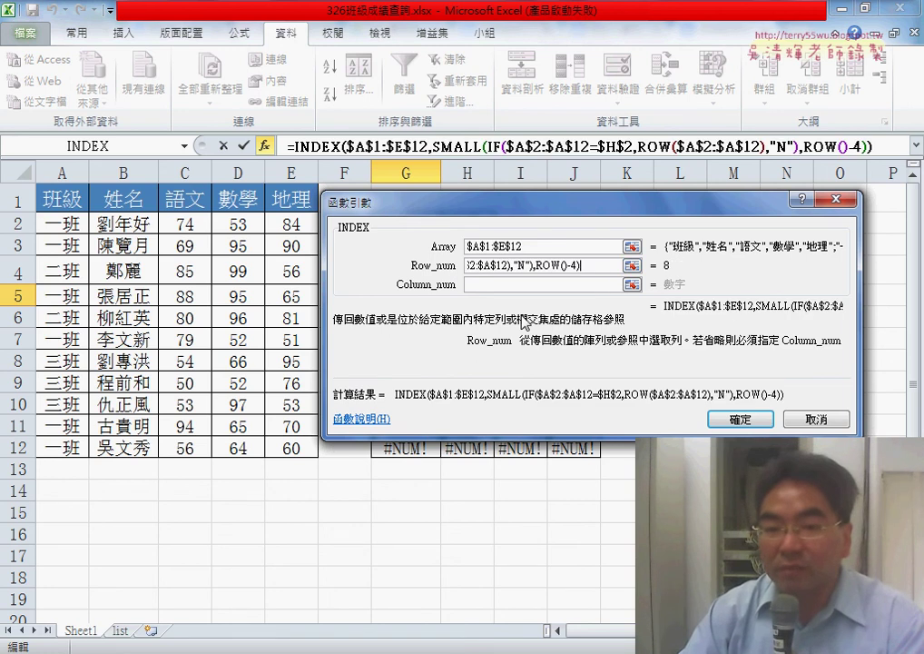
left_click_drag(615, 265, 468, 265)
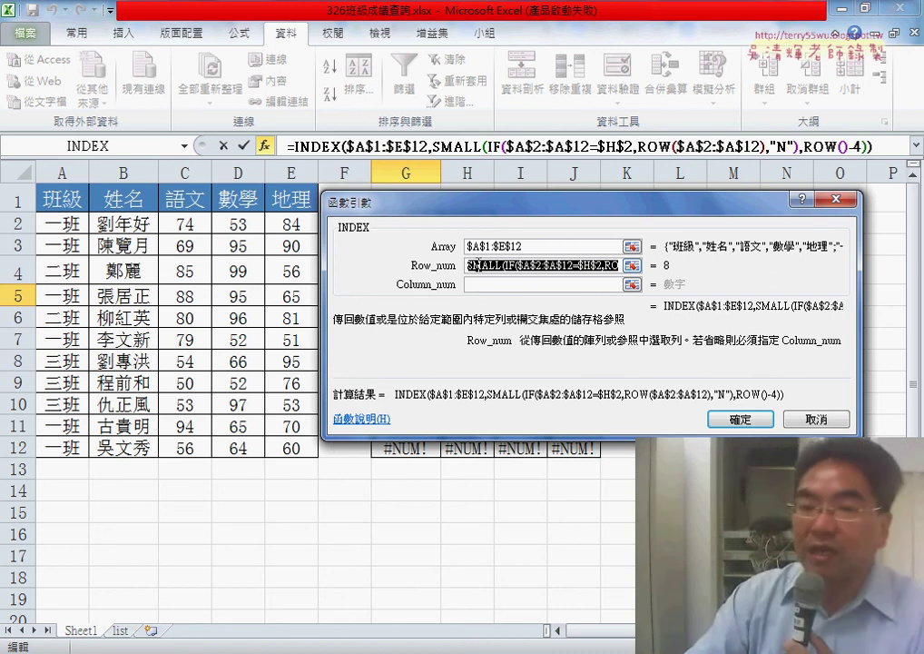
mouse_move(503, 203)
left_mouse_down()
mouse_move(513, 372)
mouse_move(510, 362)
left_mouse_up()
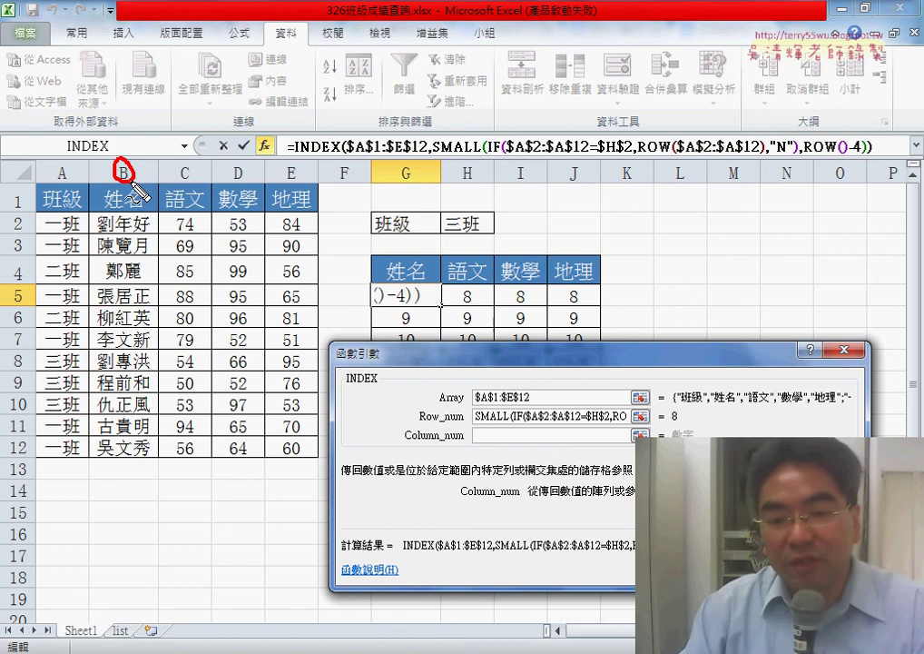
left_click_drag(481, 437, 513, 449)
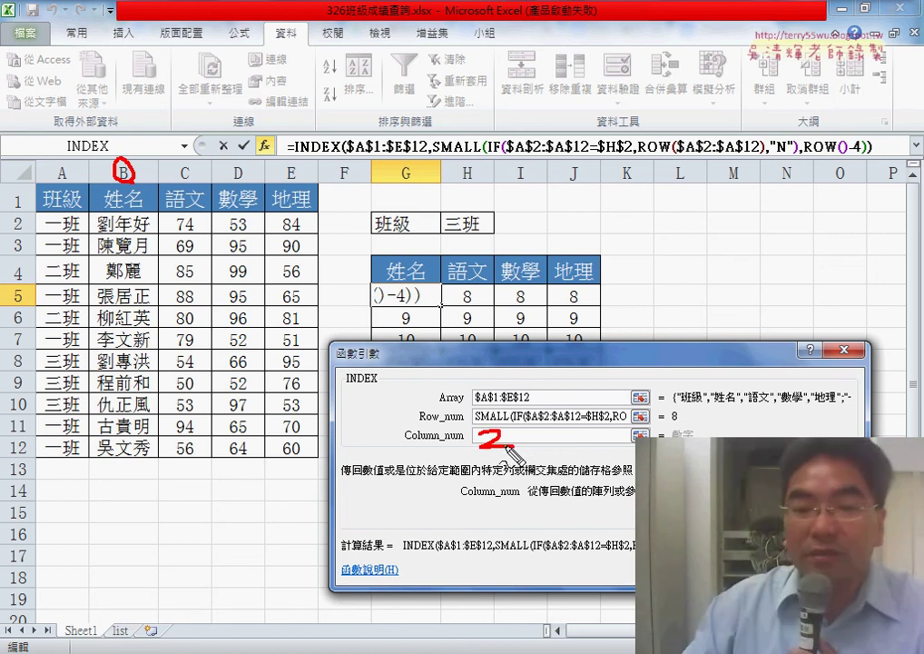
mouse_move(426, 296)
left_mouse_down()
mouse_move(474, 298)
mouse_move(471, 320)
left_mouse_up()
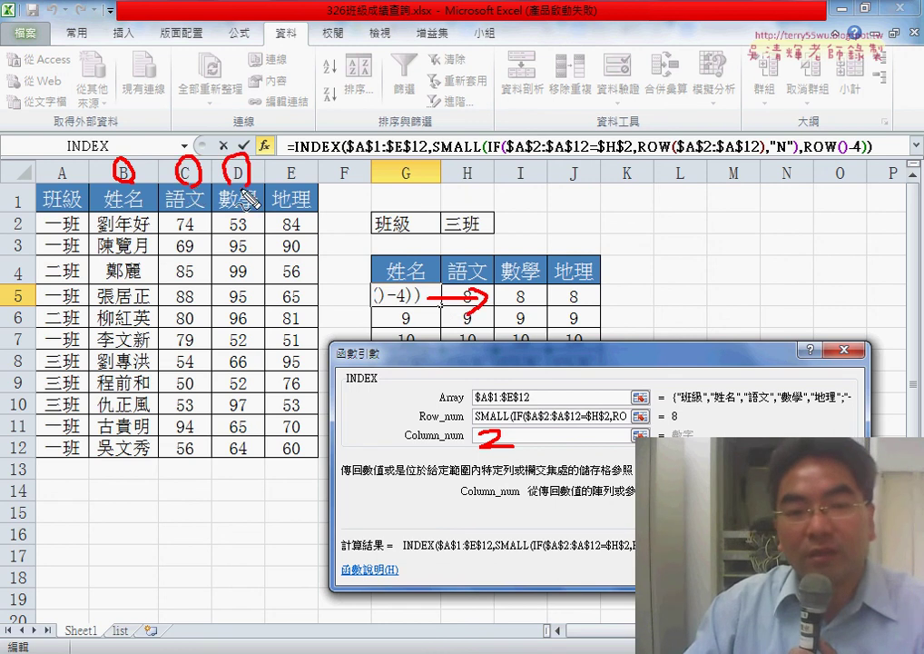
left_click_drag(292, 159, 278, 178)
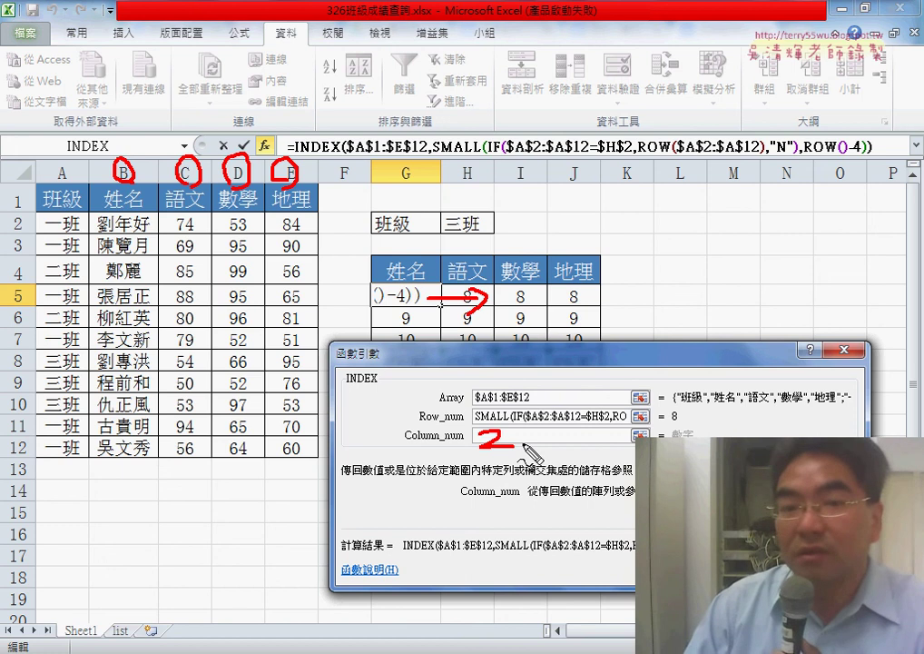
key("Escape")
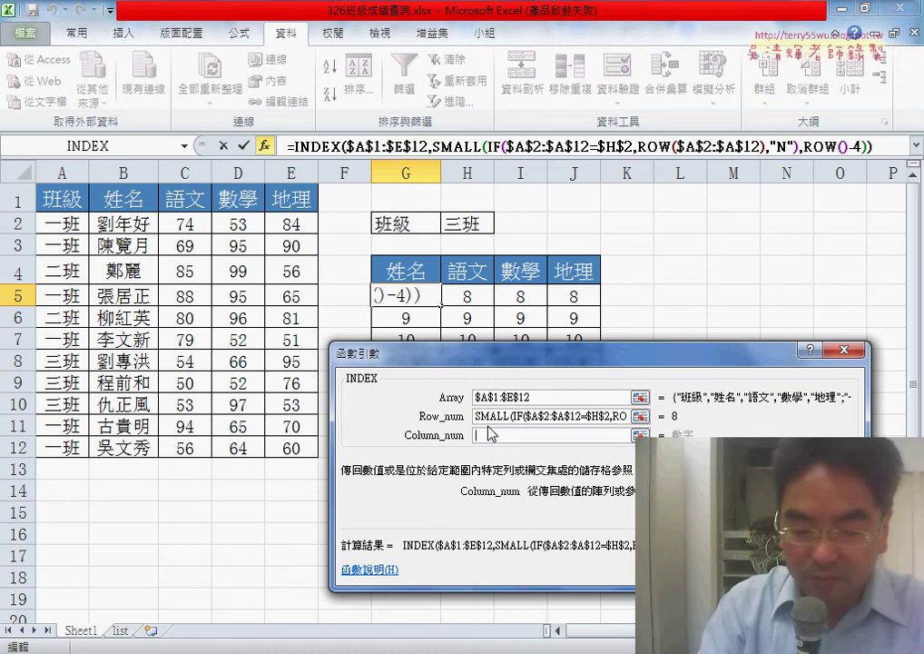
Step: Enter column() as INDEX's Column_num, which evaluates to 7
type("colu")
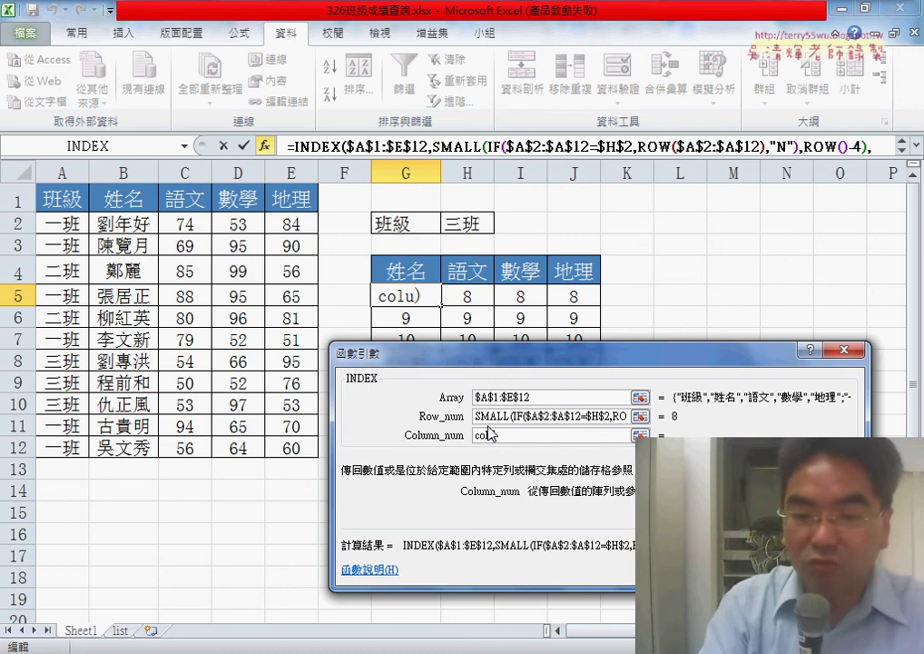
type("mn()")
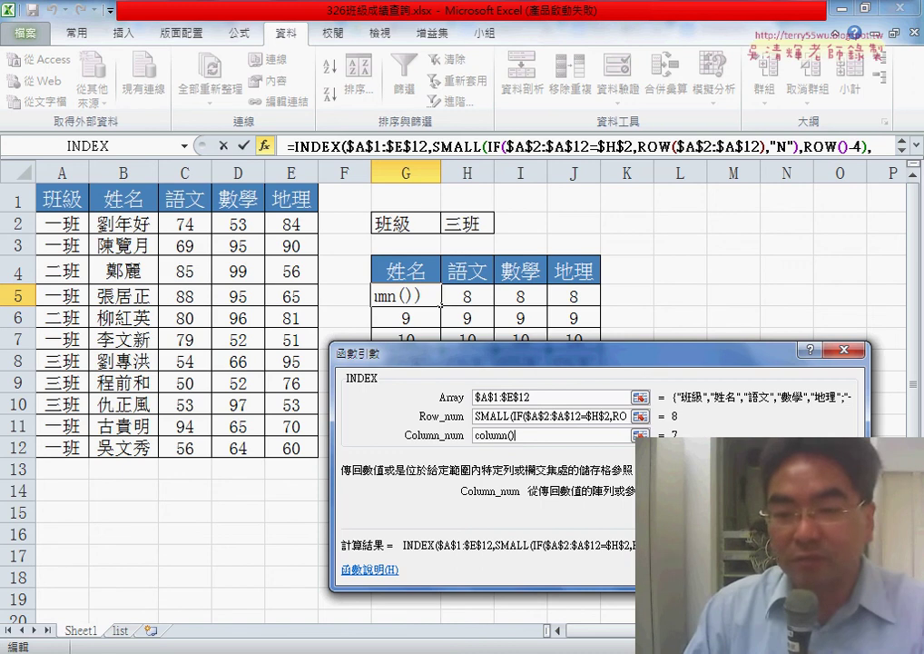
left_click_drag(664, 430, 694, 436)
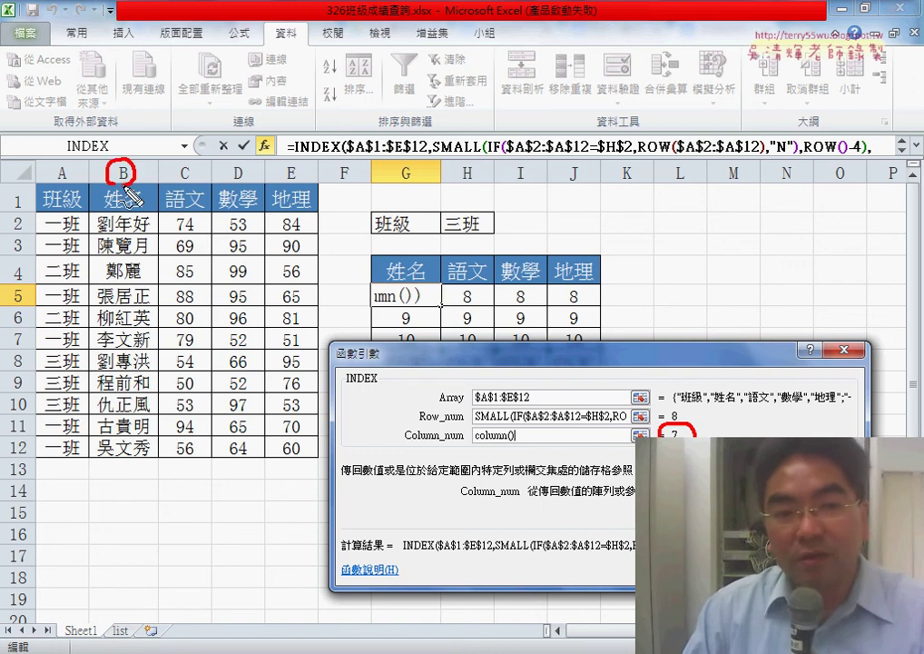
left_click_drag(120, 128, 143, 130)
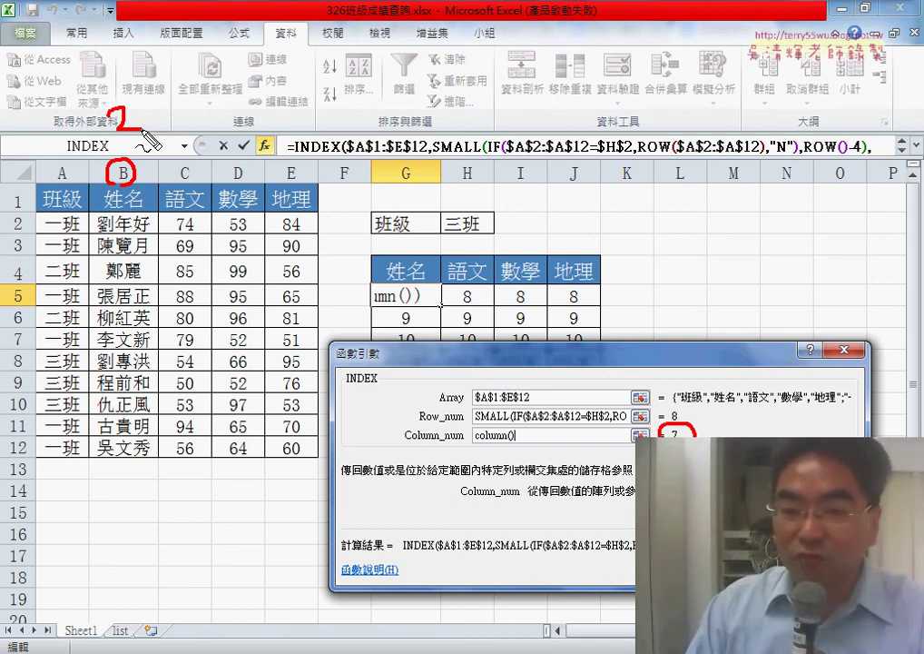
left_click_drag(519, 437, 557, 441)
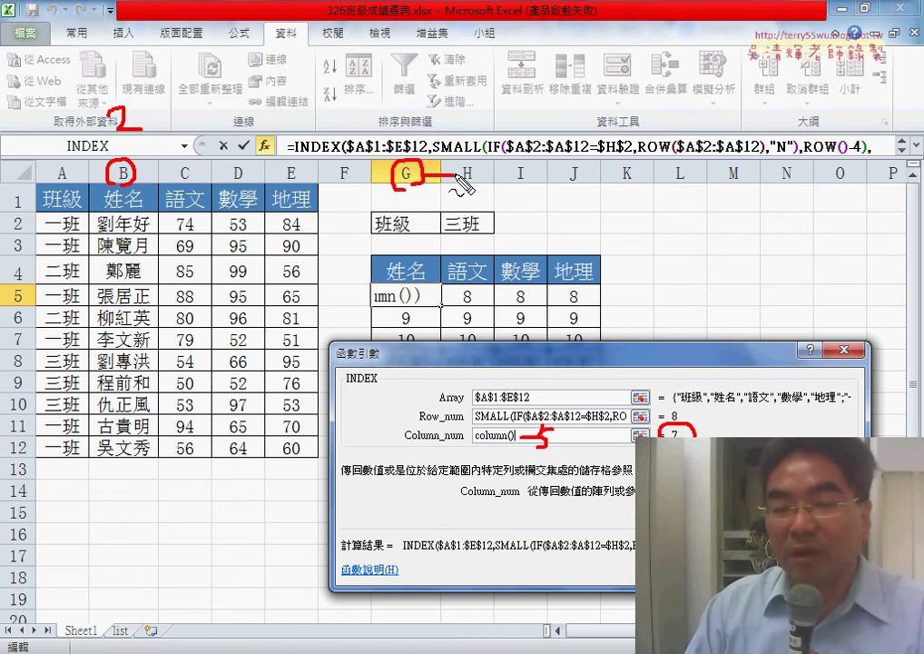
left_click_drag(457, 191, 482, 191)
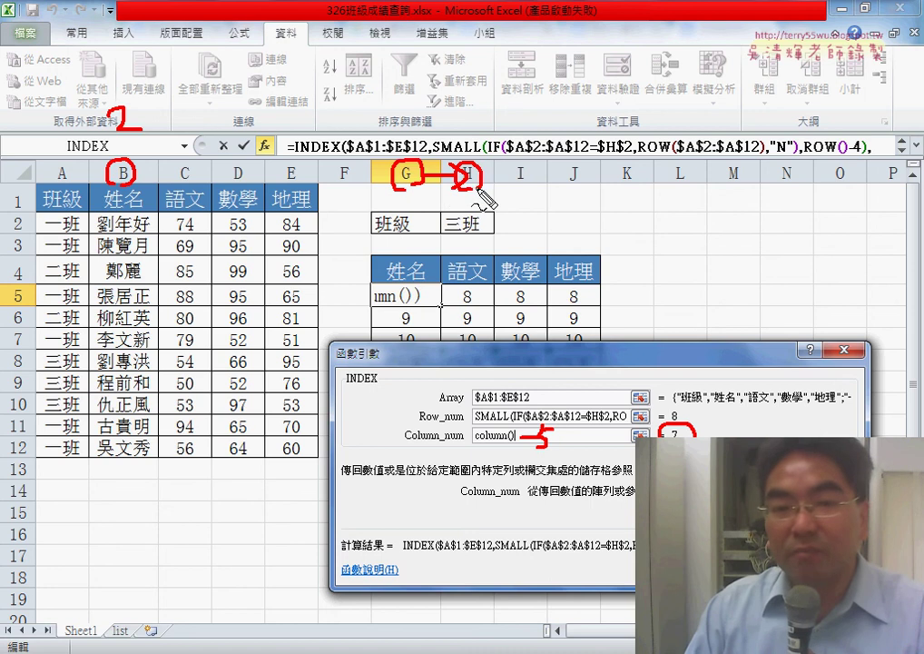
left_click_drag(467, 127, 463, 91)
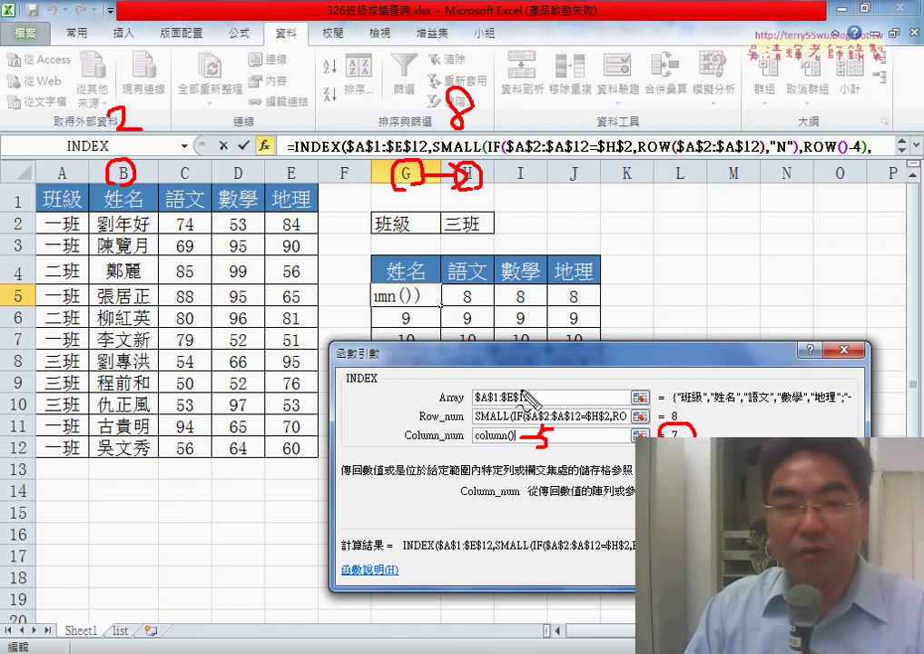
mouse_move(186, 107)
left_mouse_down()
mouse_move(200, 127)
mouse_move(193, 143)
left_mouse_up()
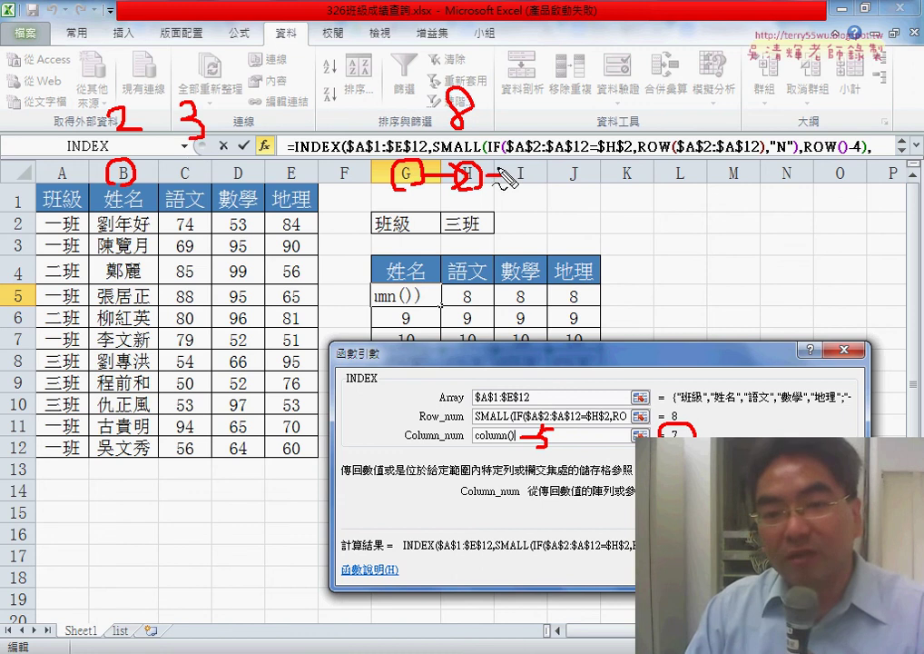
left_click_drag(522, 191, 519, 165)
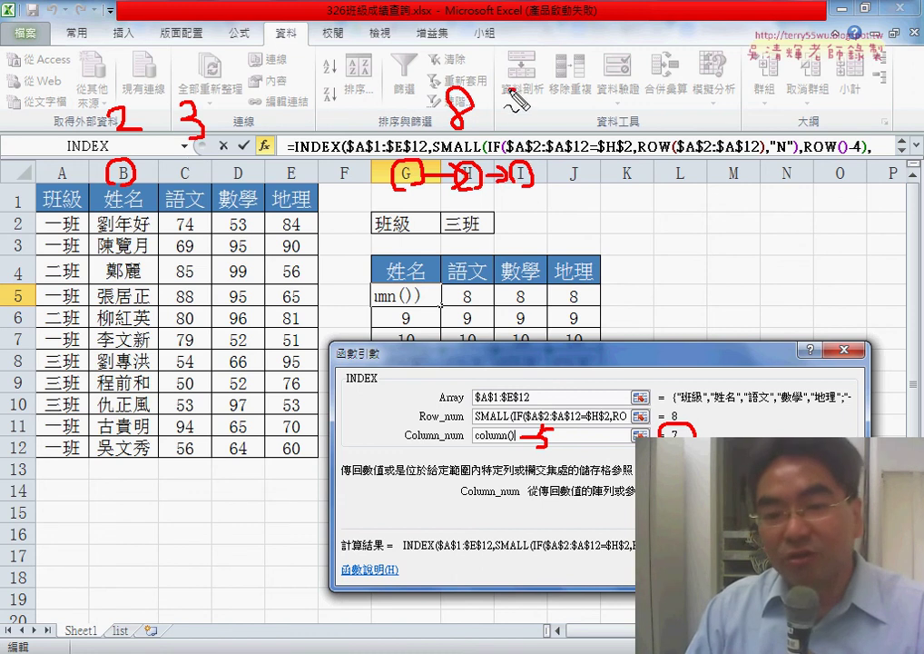
left_click_drag(525, 102, 516, 136)
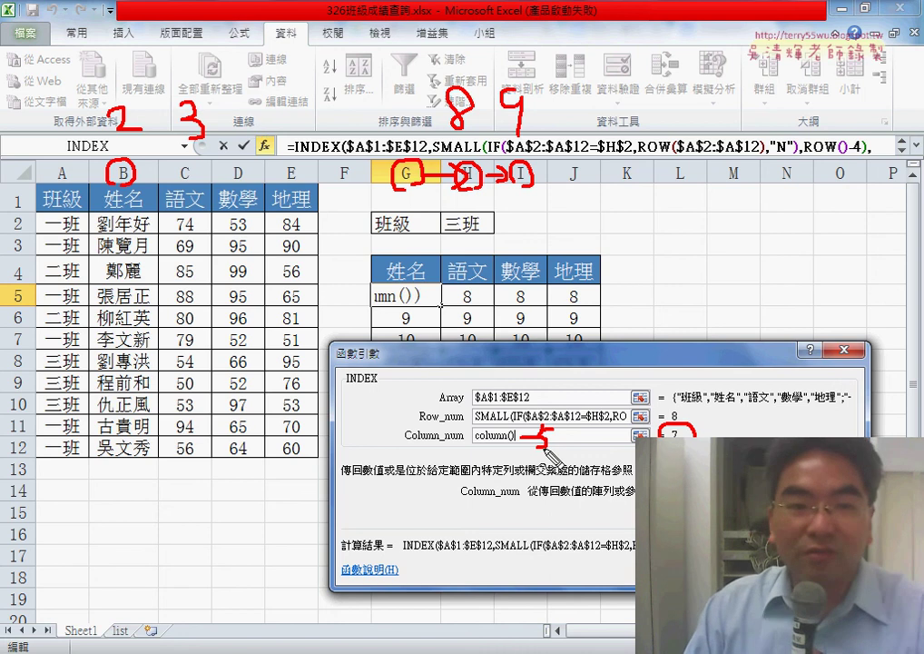
mouse_move(256, 91)
left_mouse_down()
mouse_move(273, 116)
mouse_move(257, 138)
left_mouse_up()
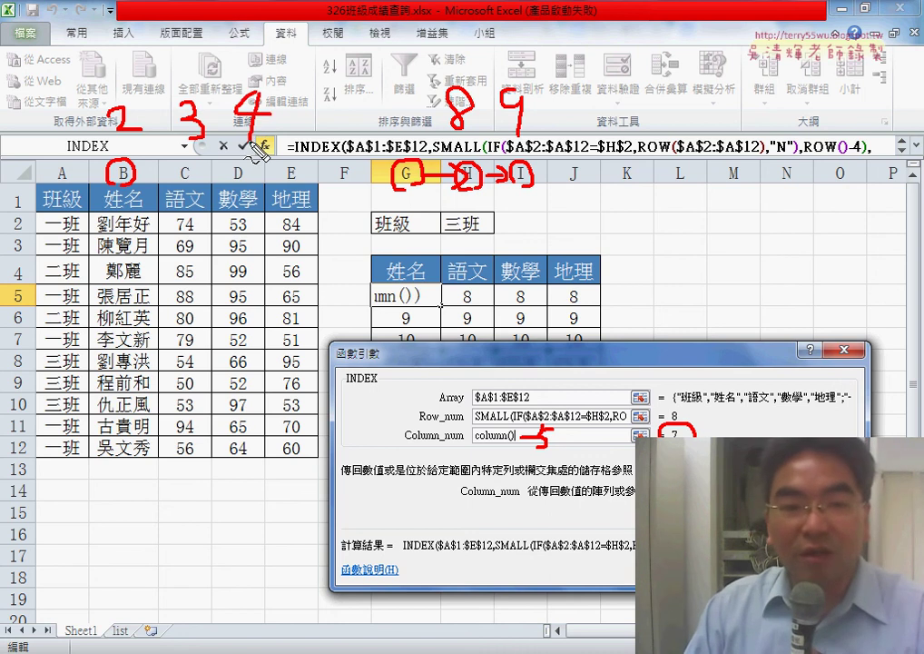
mouse_move(305, 106)
left_mouse_down()
mouse_move(320, 131)
mouse_move(307, 134)
left_mouse_up()
left_click_drag(309, 102, 338, 100)
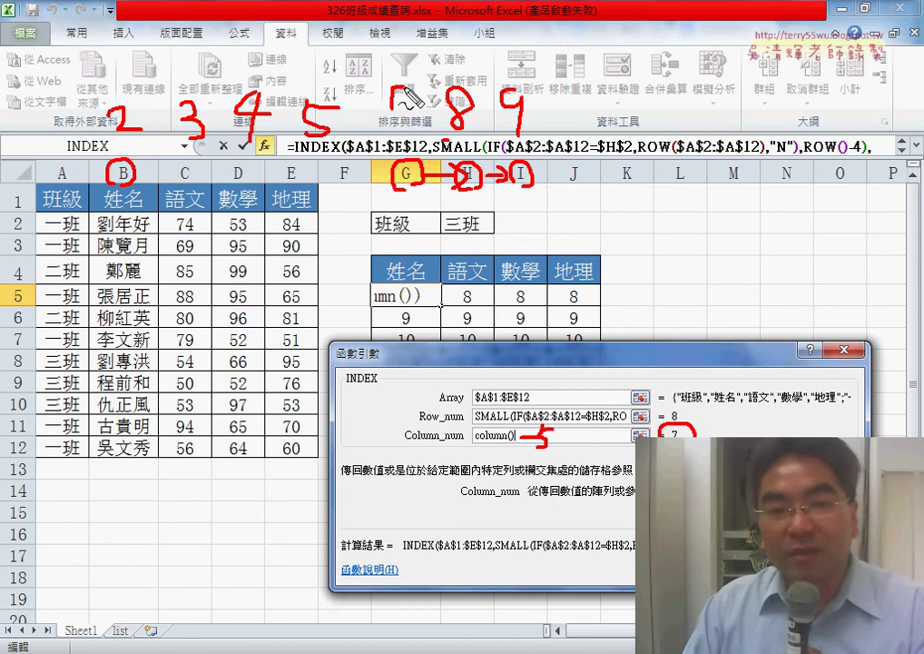
left_click_drag(413, 96, 403, 163)
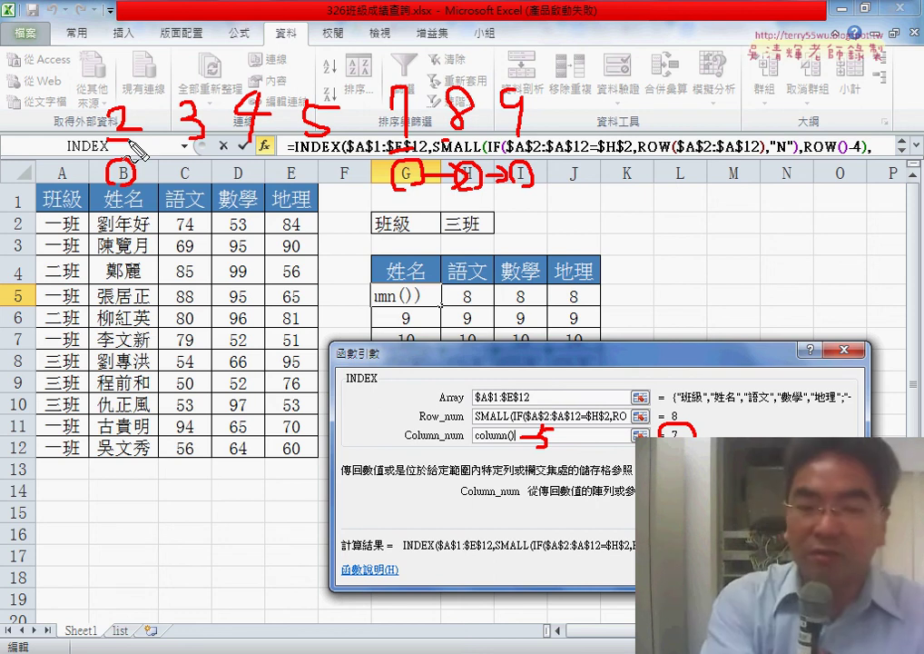
Step: Change Column_num to COLUMN()-5 and commit G5 as an array formula
key("Escape")
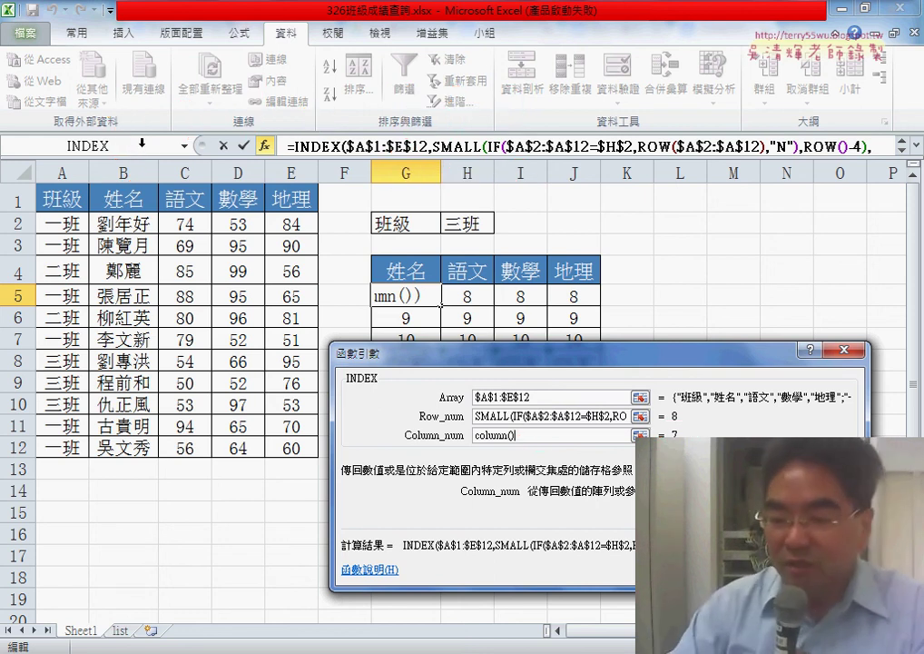
type("-5")
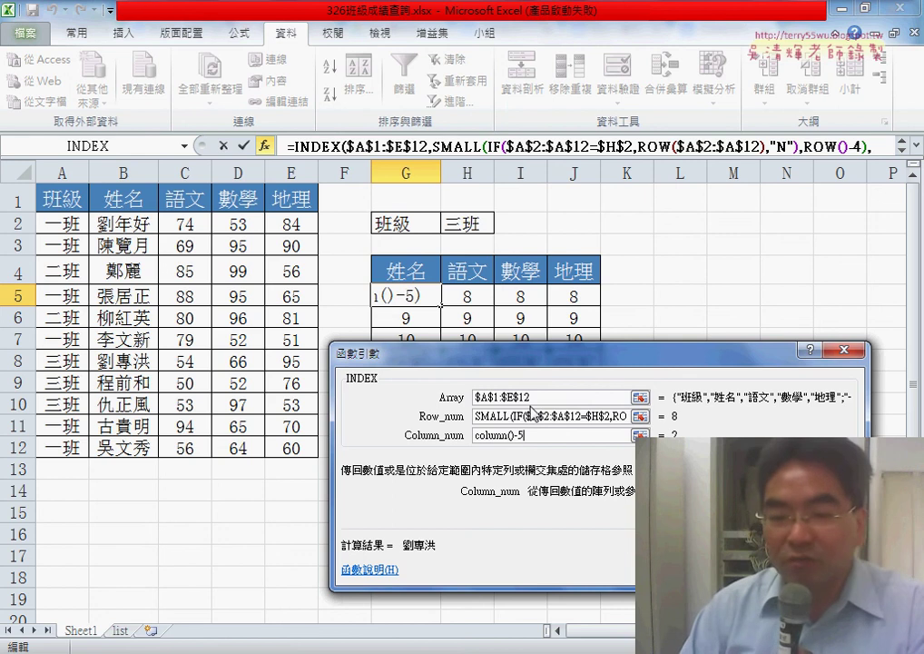
left_click_drag(495, 435, 510, 436)
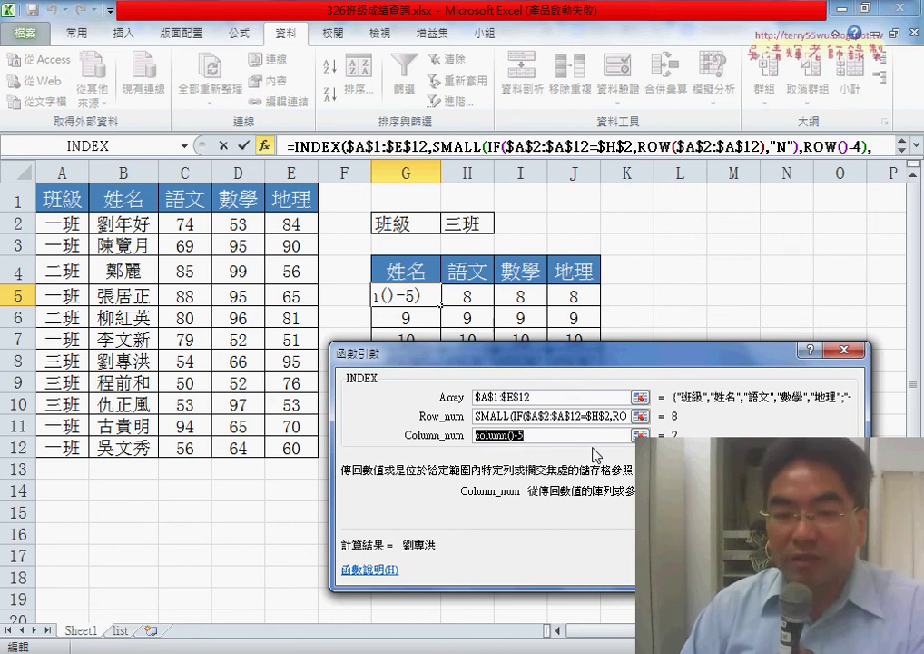
left_click(457, 401)
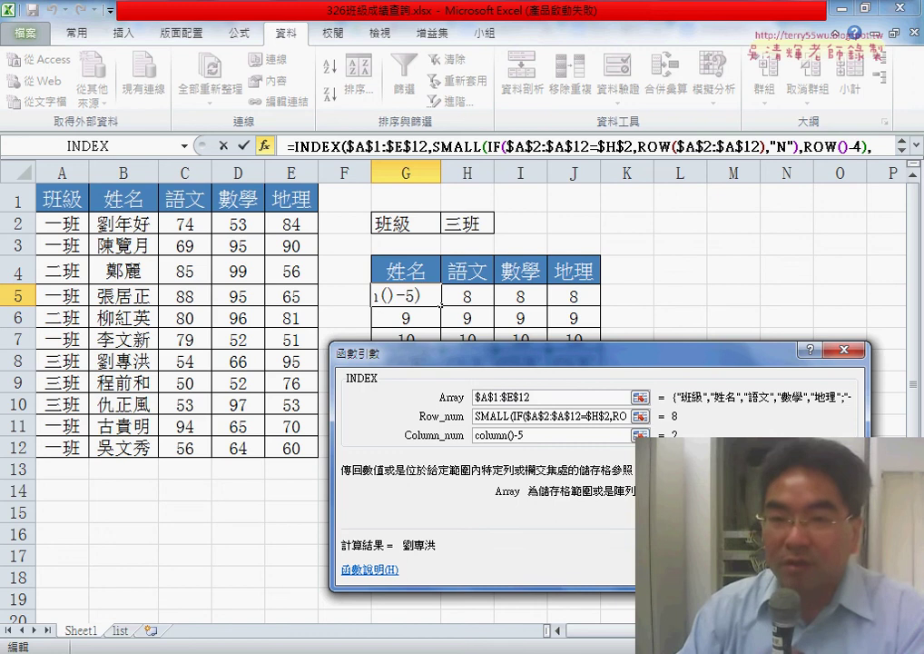
key("ctrl+shift+Return")
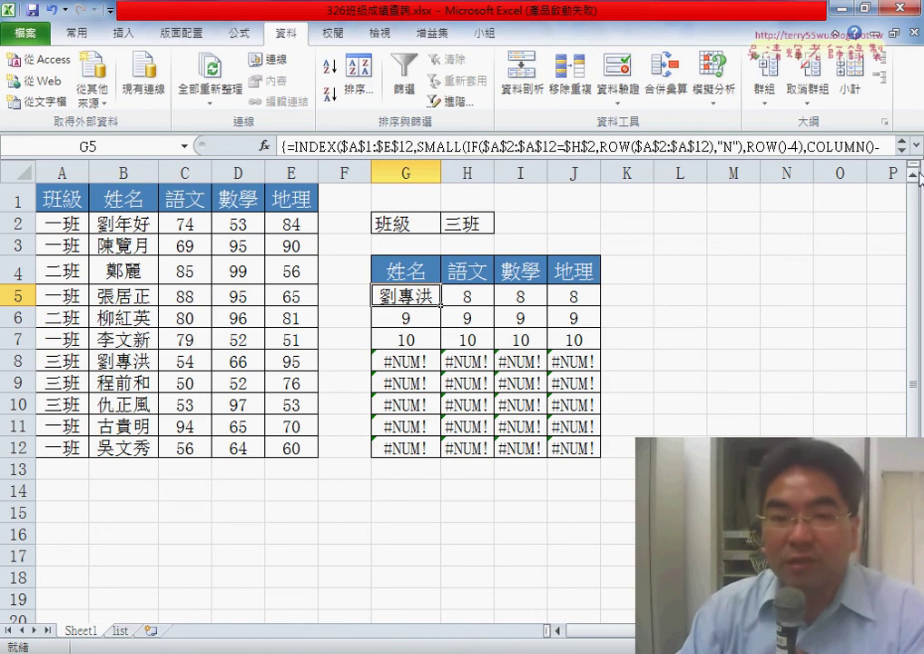
Step: Commit G5's lookup as an array formula and fill it across G5:J12, listing 三班's three students
left_click(916, 145)
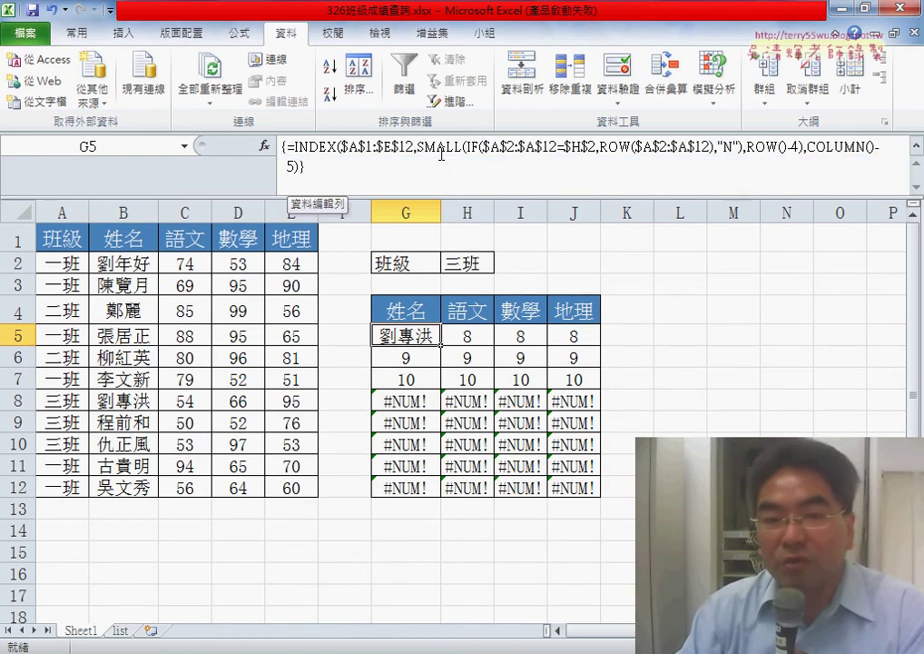
left_click_drag(417, 145, 846, 148)
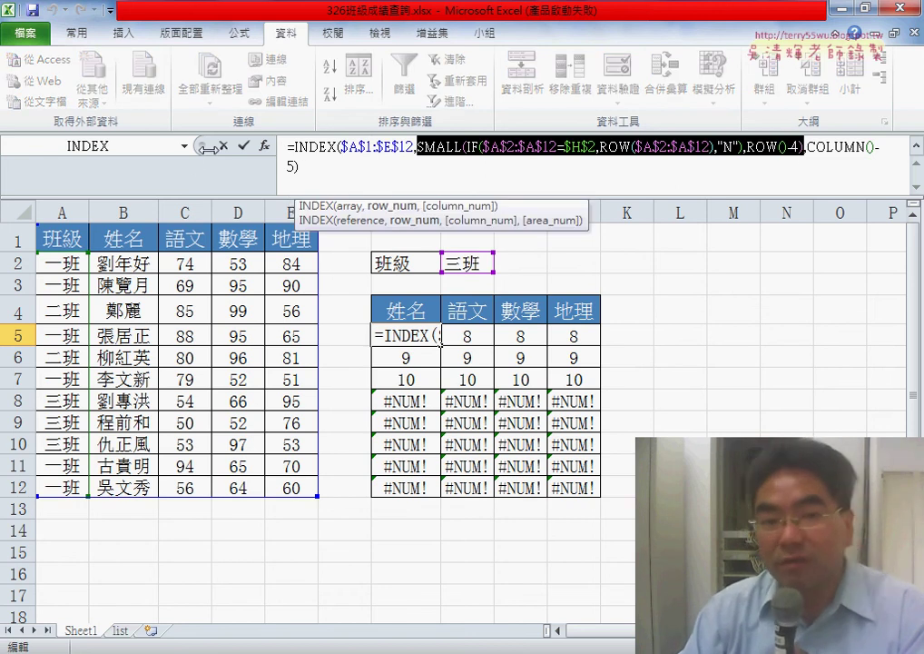
key("ctrl+shift+Return")
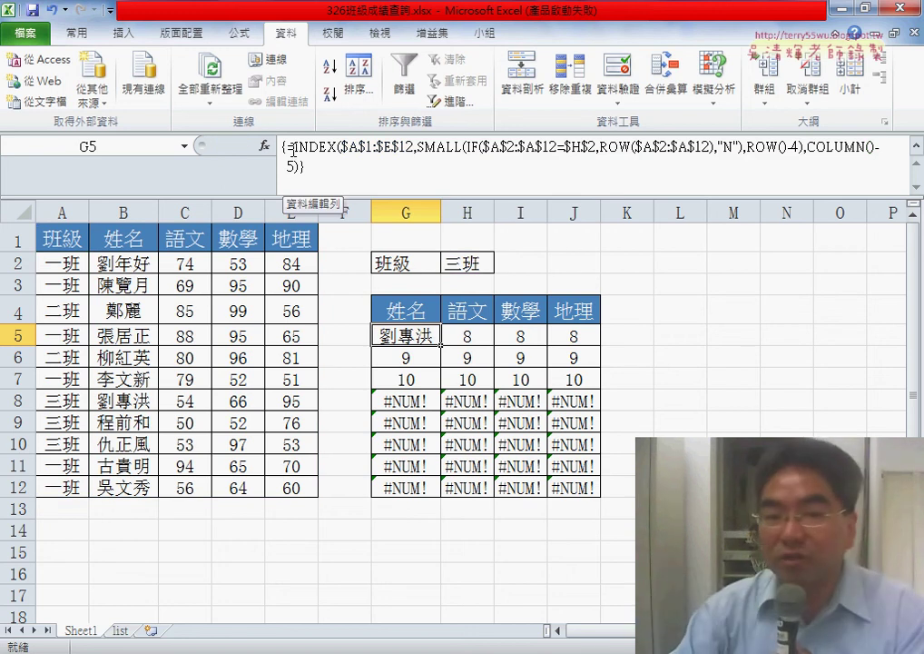
left_click(372, 149)
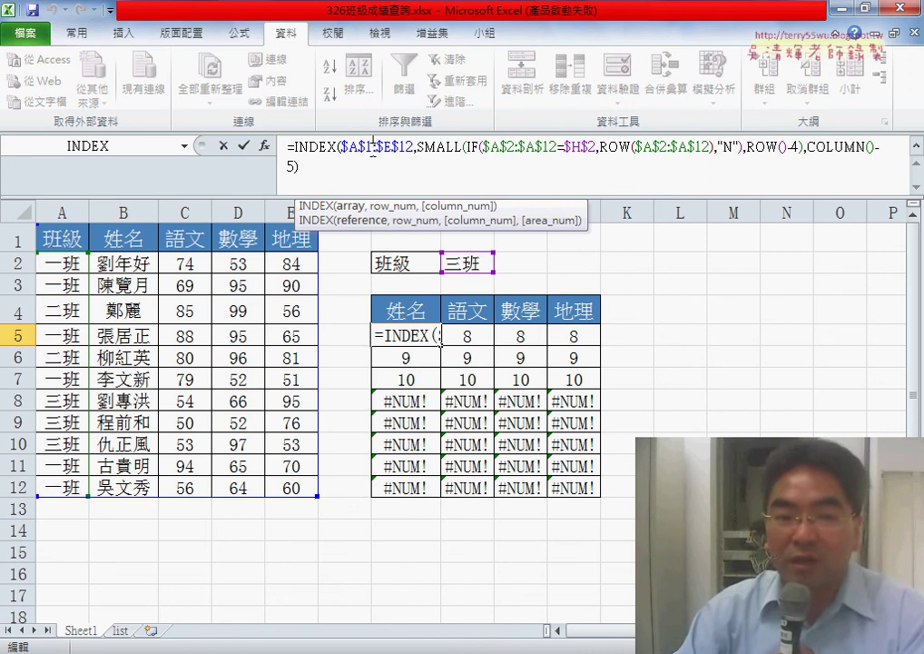
left_click(222, 146)
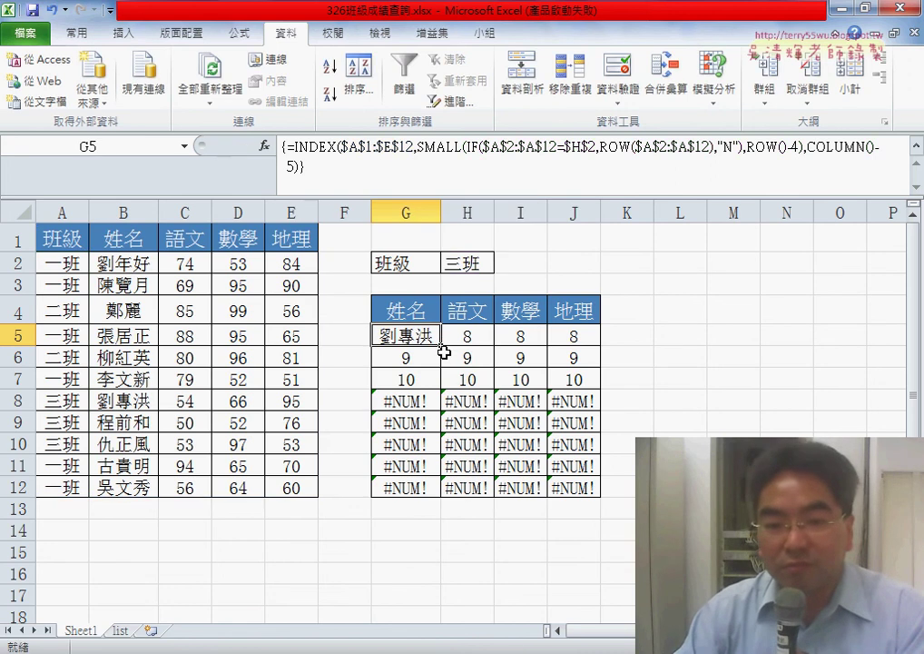
mouse_move(442, 346)
left_mouse_down()
mouse_move(601, 346)
mouse_move(605, 487)
left_mouse_up()
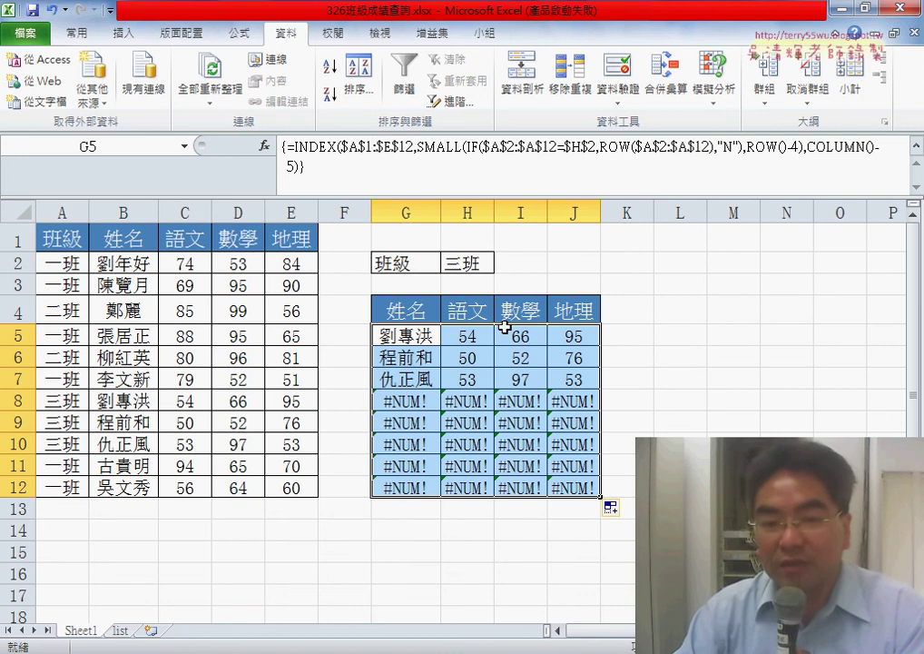
left_click(477, 262)
left_click(503, 264)
left_click(465, 278)
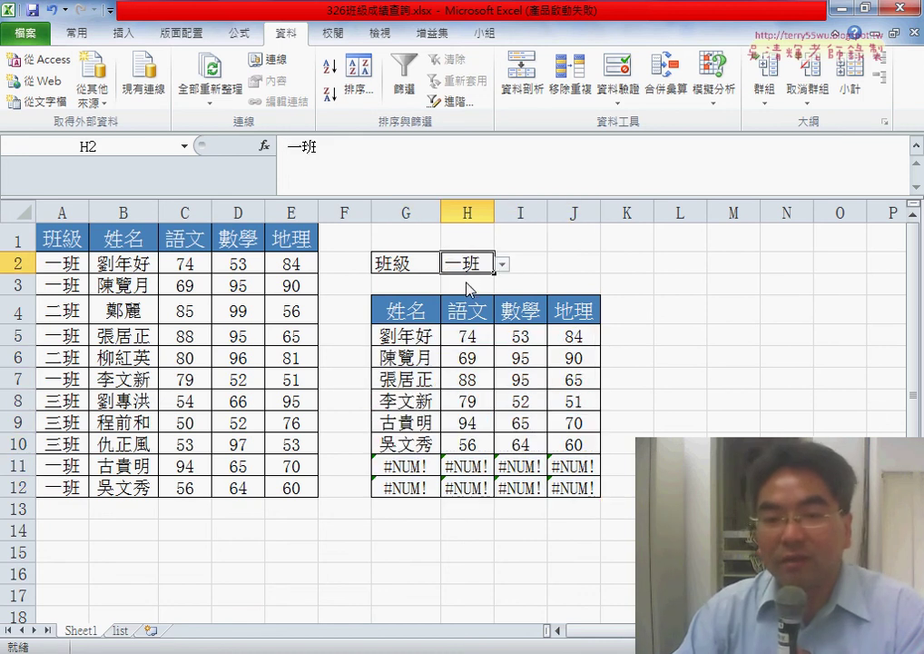
left_click(502, 264)
left_click(465, 293)
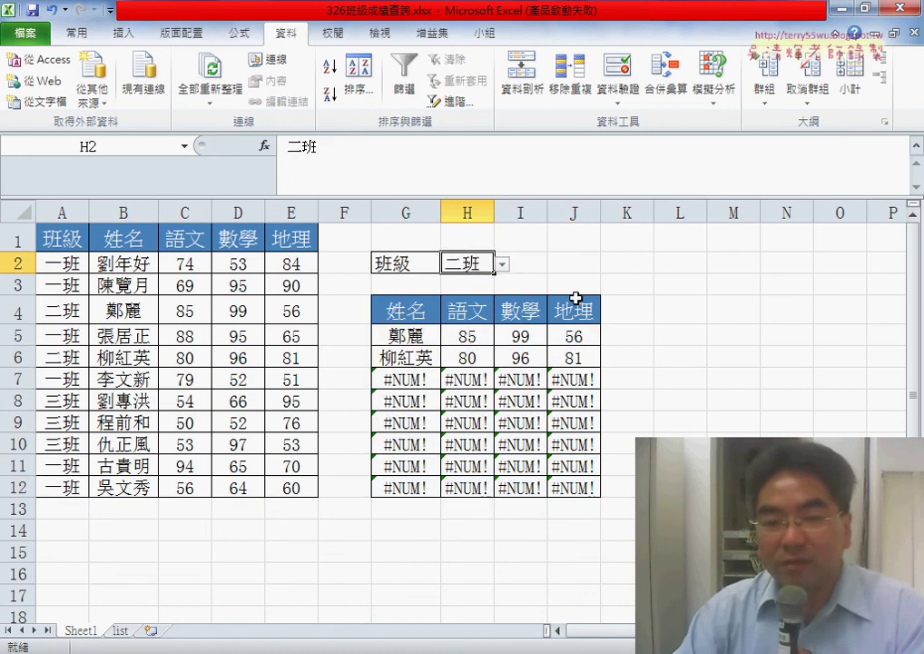
left_click(502, 264)
left_click(468, 308)
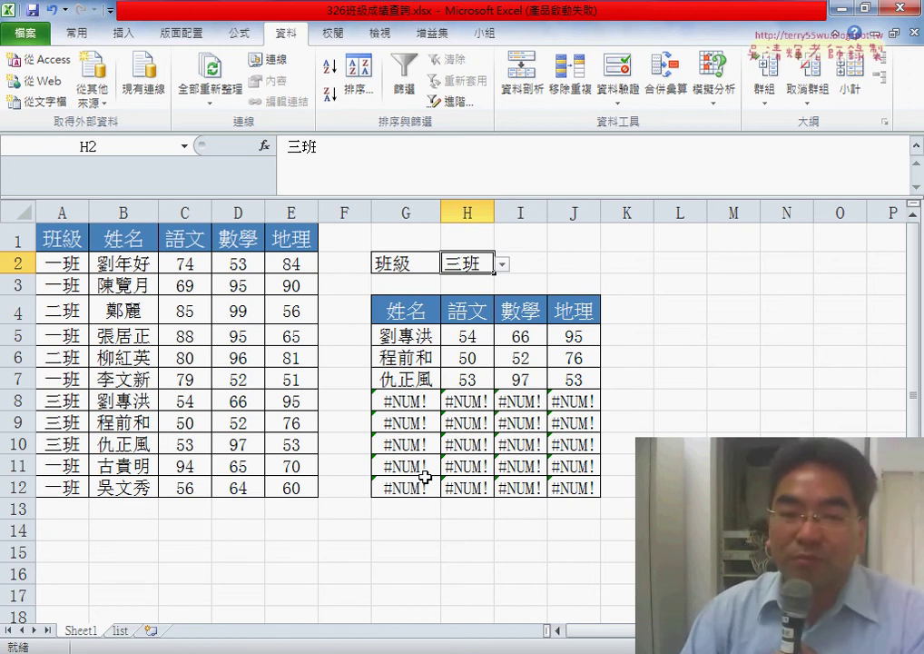
left_click(399, 334)
Step: Cut G5's lookup formula and insert IFERROR from the 邏輯 category
left_click_drag(289, 146, 300, 166)
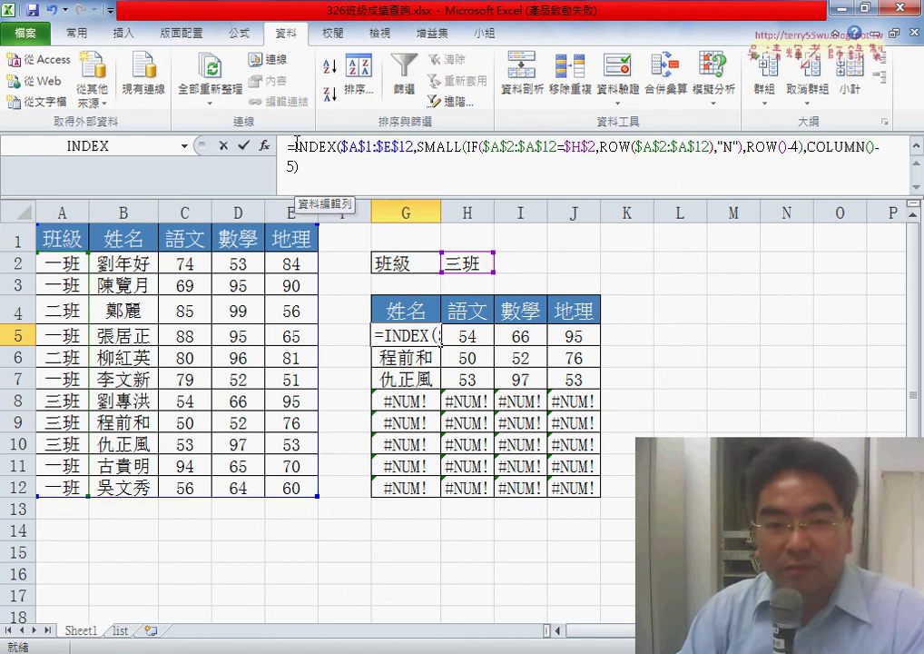
right_click(340, 155)
left_click(371, 166)
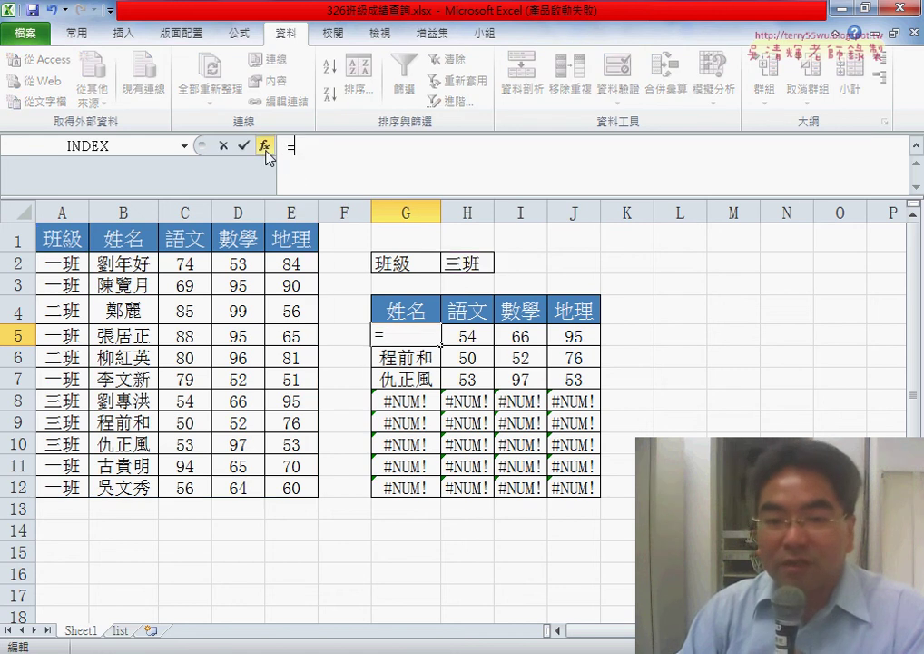
left_click(264, 145)
left_click_drag(483, 319, 438, 184)
left_click(657, 260)
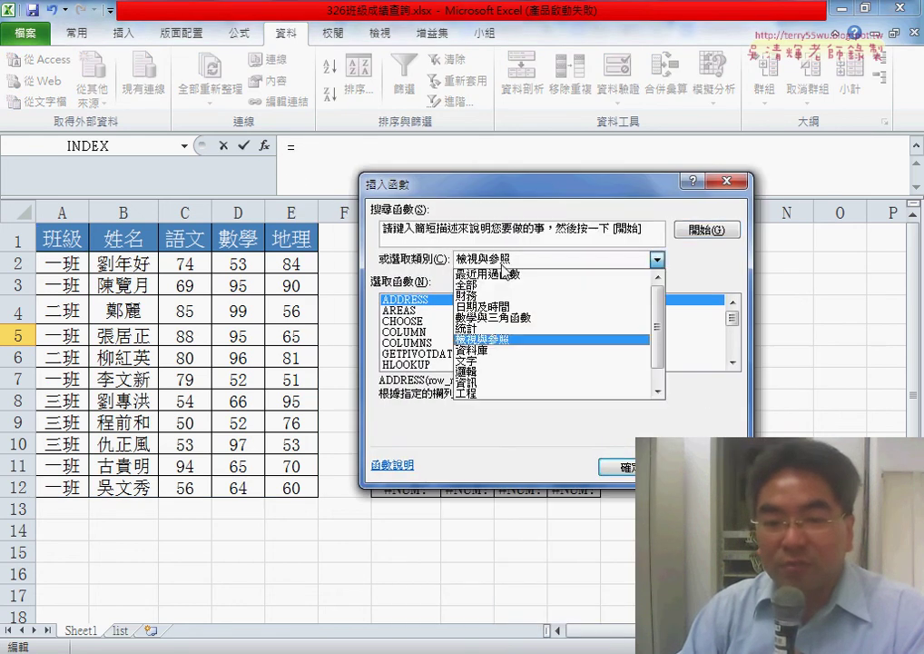
left_click(499, 373)
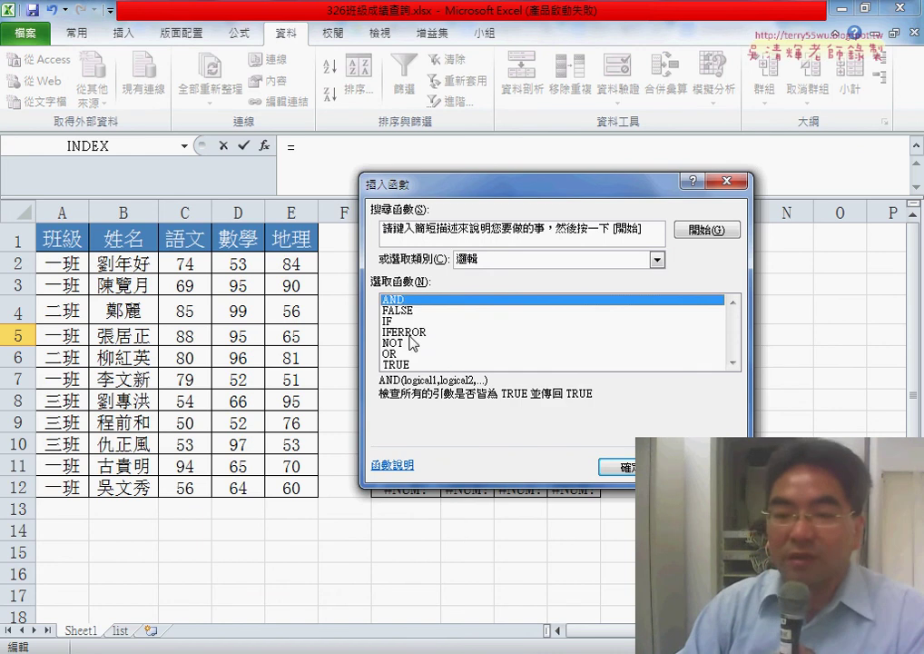
left_click(410, 333)
left_click(617, 467)
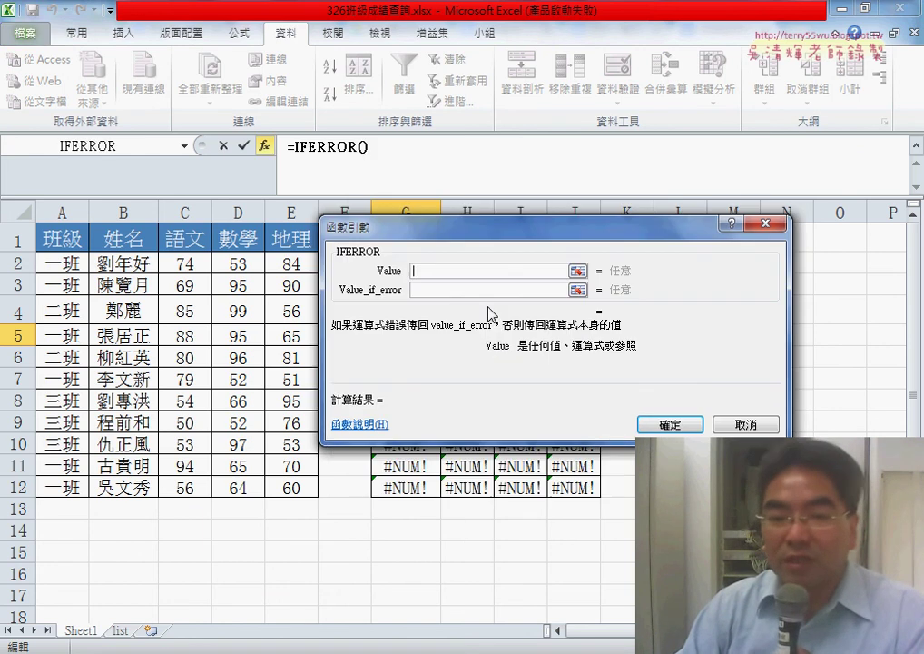
Step: Paste the lookup formula as IFERROR's Value, use "" for Value_if_error, and commit as an array formula
right_click(461, 270)
left_click(500, 327)
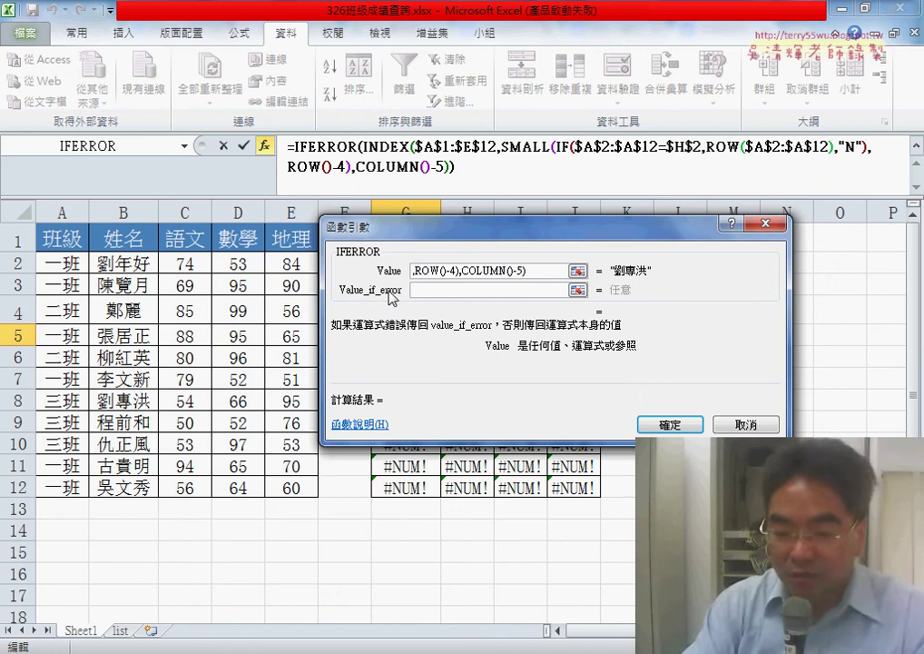
left_click(437, 290)
type("\"\"")
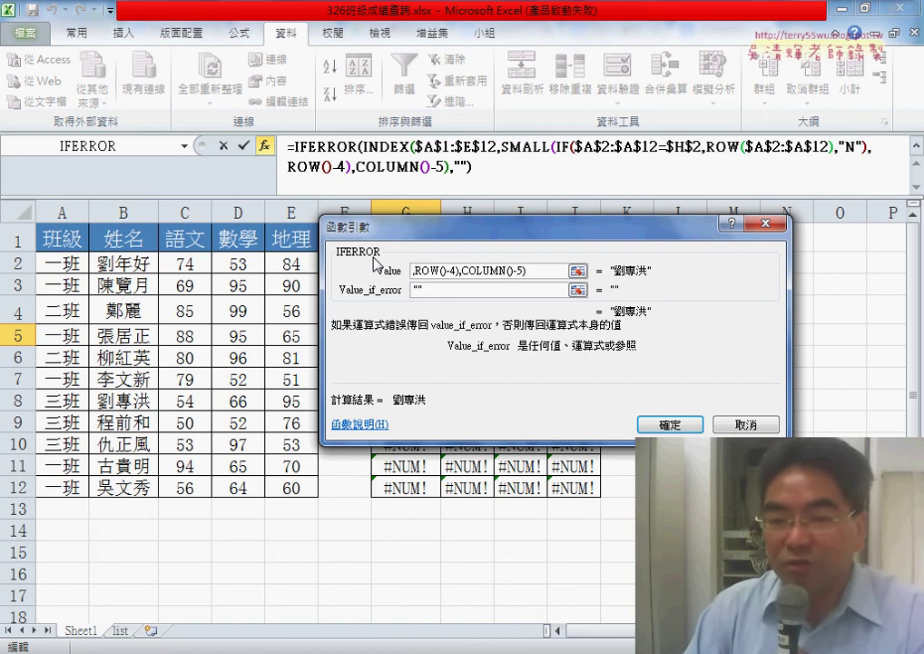
left_click(668, 427)
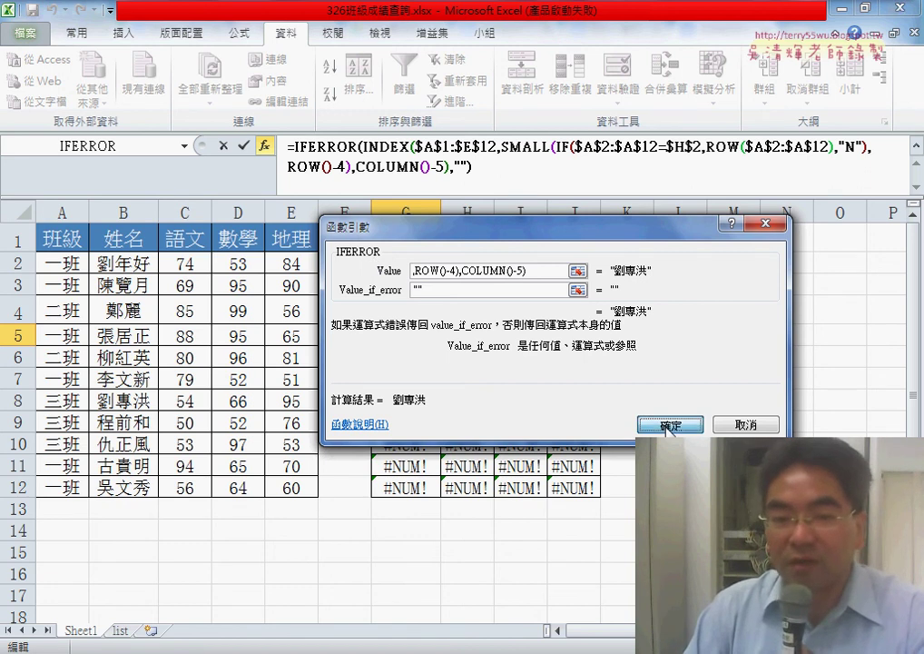
key("ctrl+shift+Return")
Step: Fill the IFERROR formula down through row 12 and try classes 一班, 二班 and 三班 in H2
mouse_move(440, 343)
left_mouse_down()
mouse_move(597, 343)
mouse_move(601, 499)
left_mouse_up()
left_click(481, 263)
left_click(502, 264)
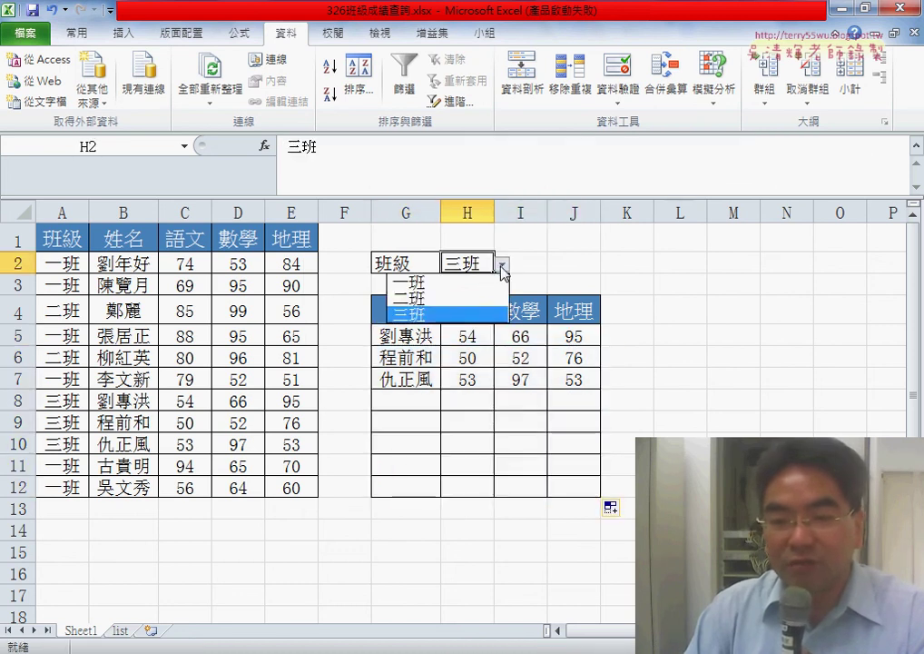
left_click(490, 287)
left_click(501, 264)
left_click(484, 295)
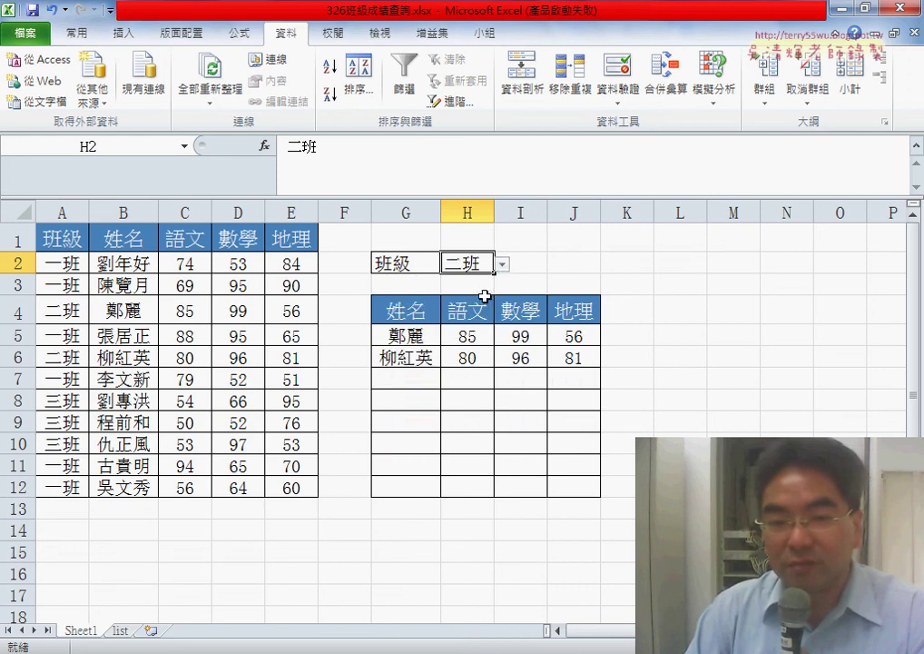
left_click(502, 264)
left_click(409, 313)
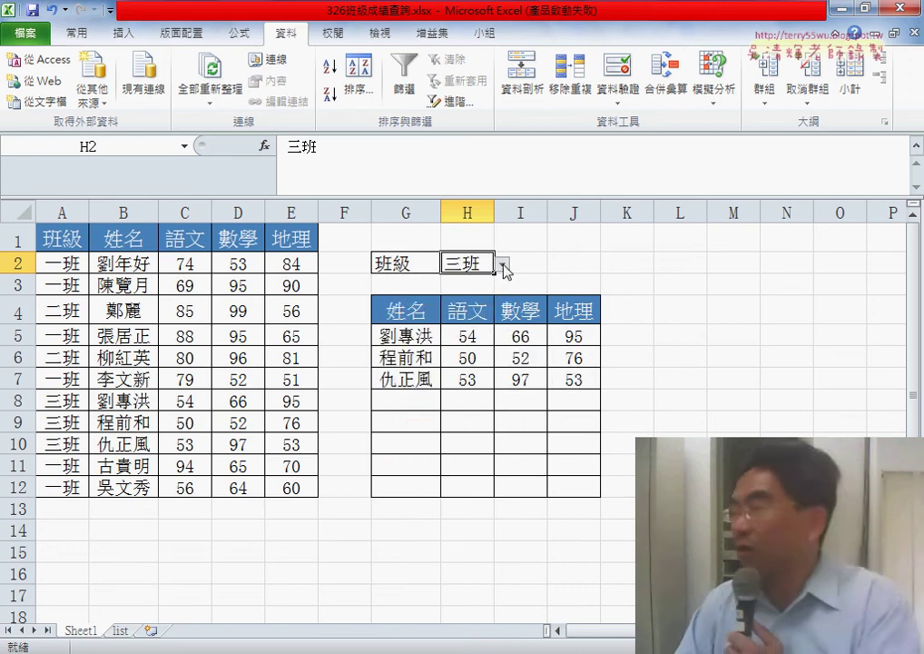
Step: Set H2 back to 一班 so its six students are listed above blank rows
left_click(501, 264)
left_click(489, 284)
left_click(489, 284)
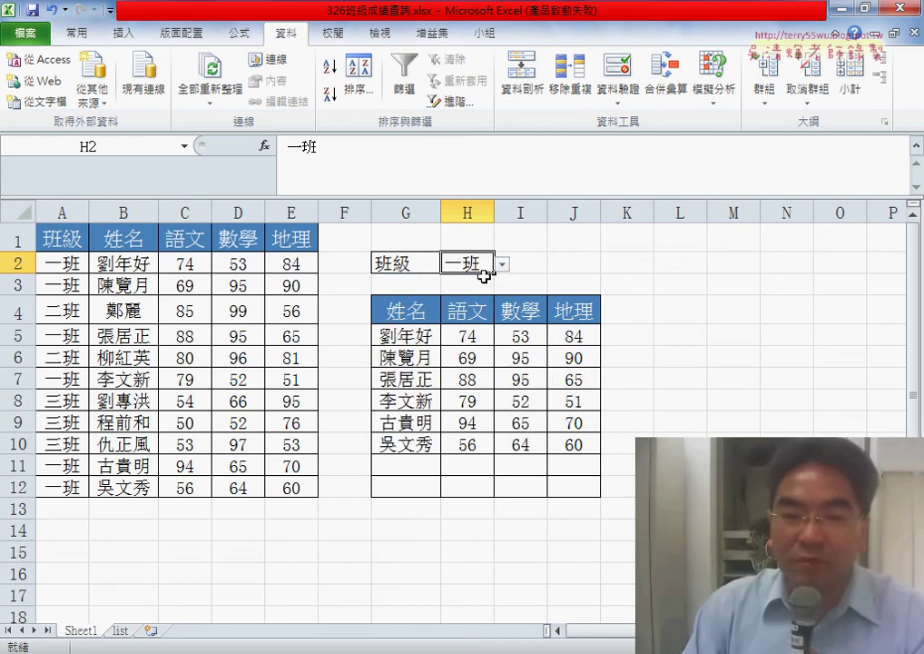
left_click(410, 332)
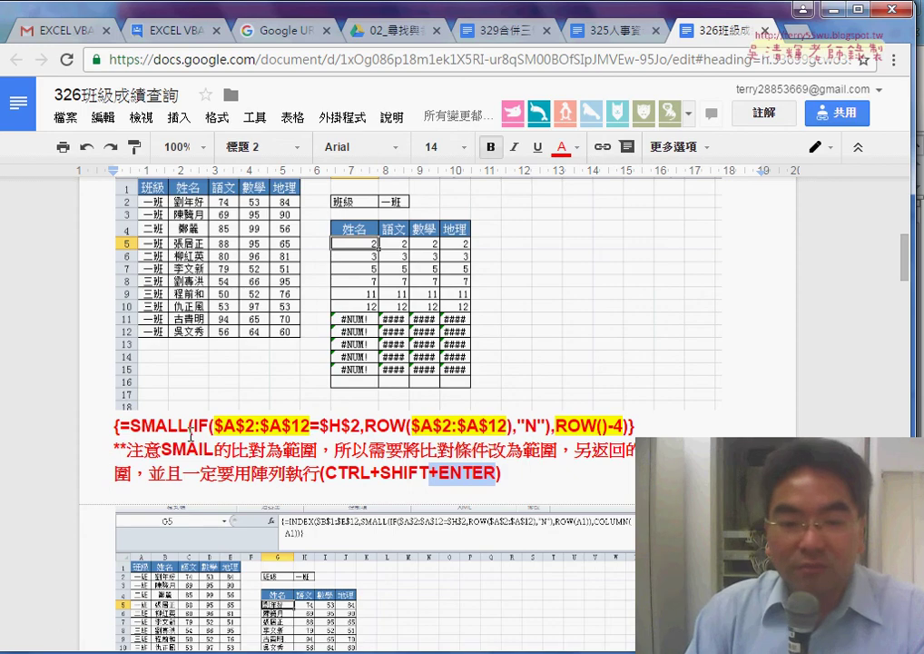
Step: Mark INDEX, the $B$1:$E$12 range and INDIRECT in red, linking INDEX to the INDIRECT variant
scroll(272, 418, "down", 5)
scroll(392, 396, "down", 3)
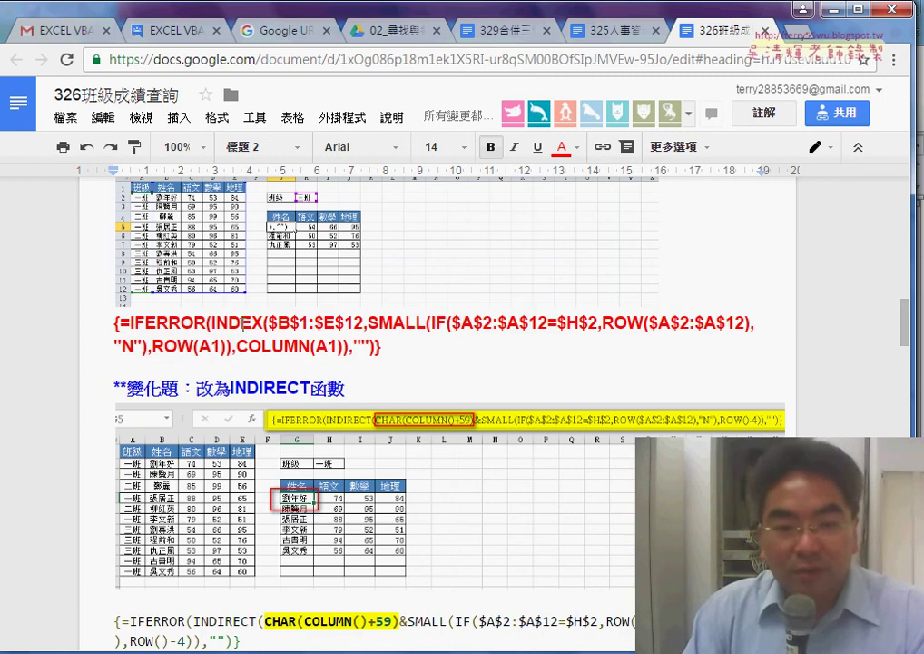
left_click_drag(368, 323, 232, 343)
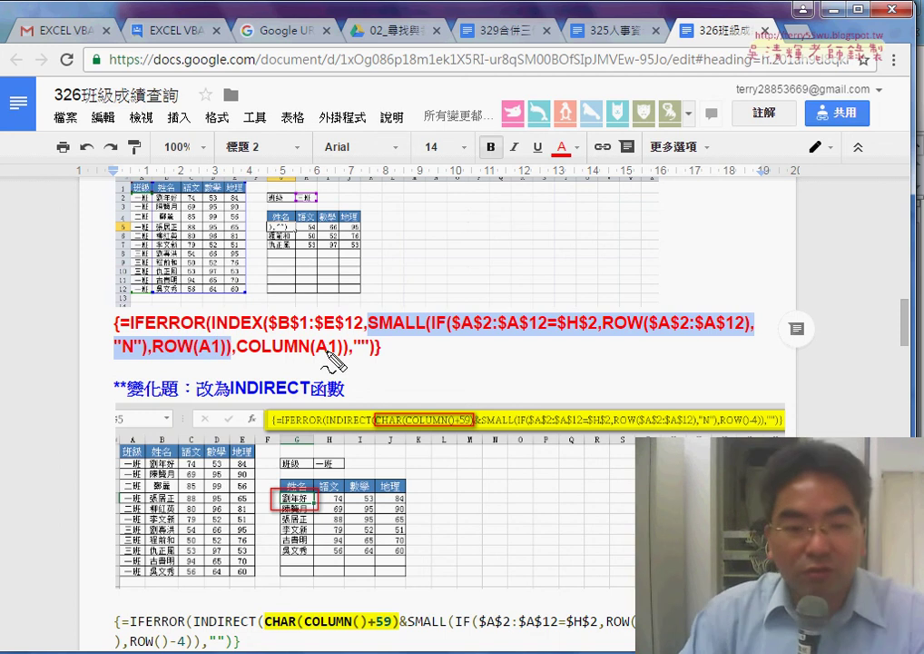
left_click_drag(208, 323, 239, 334)
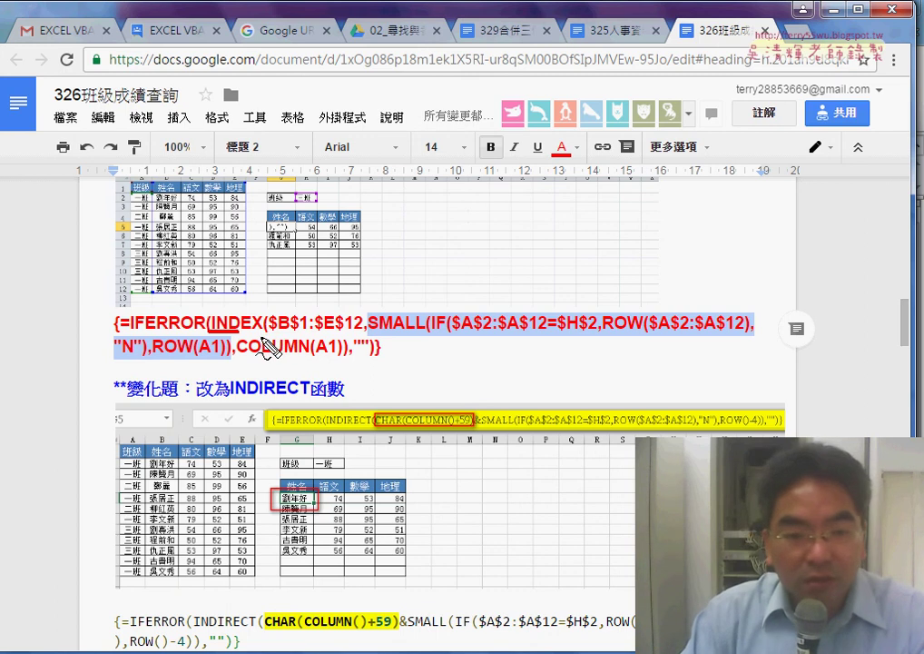
left_click_drag(280, 334, 350, 335)
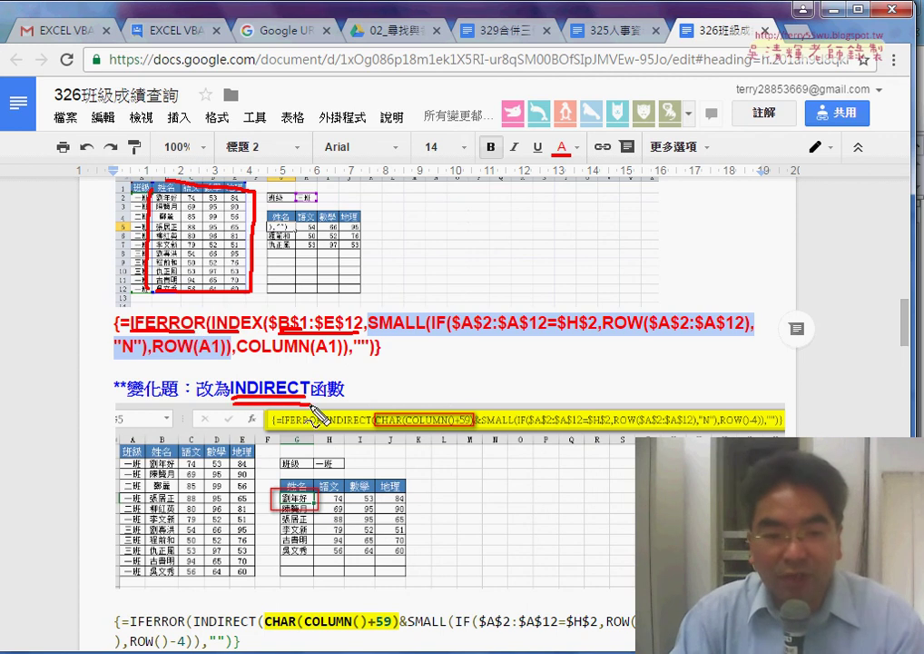
left_click_drag(232, 397, 308, 396)
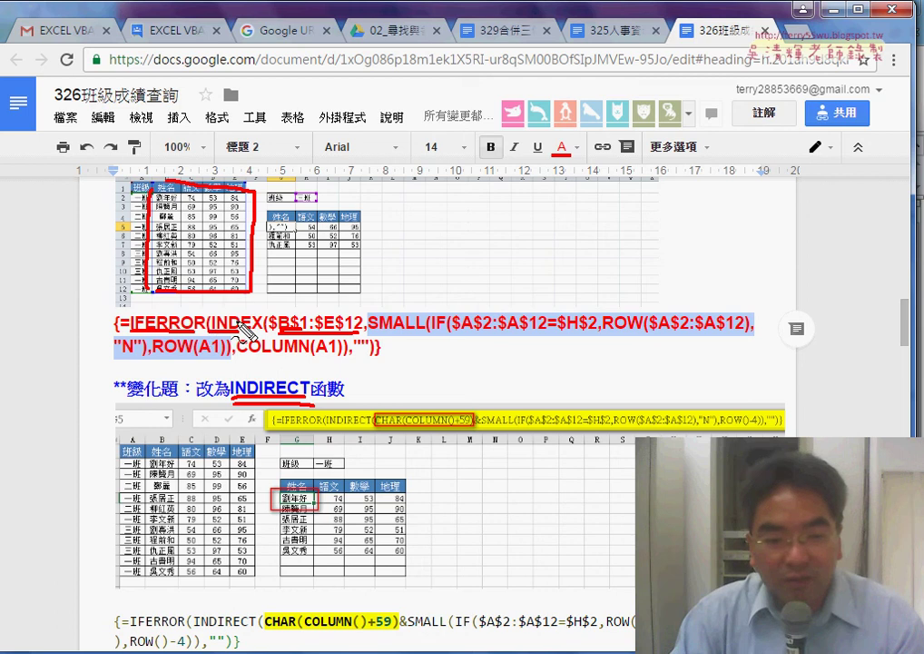
left_click_drag(237, 335, 264, 381)
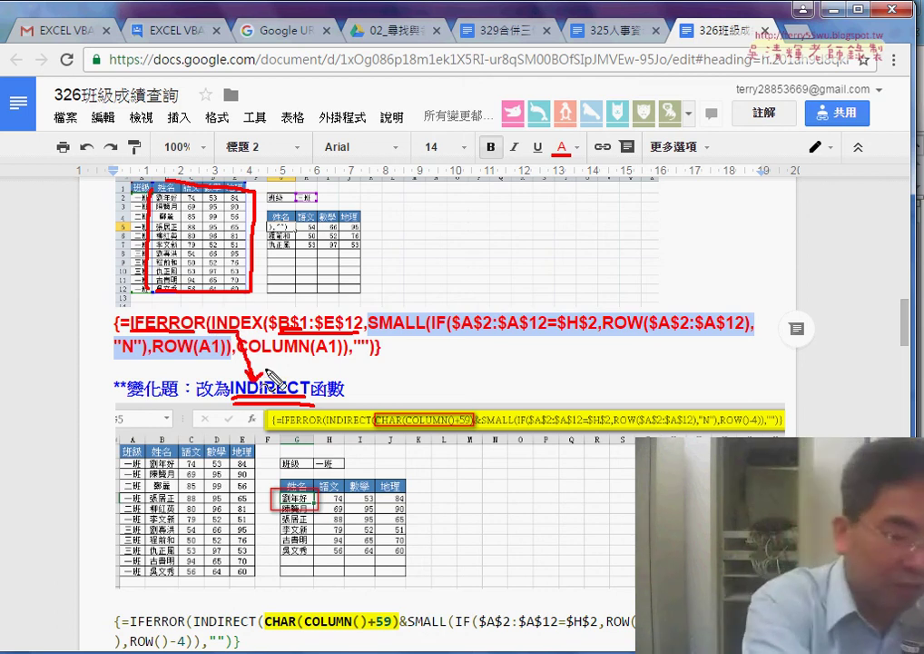